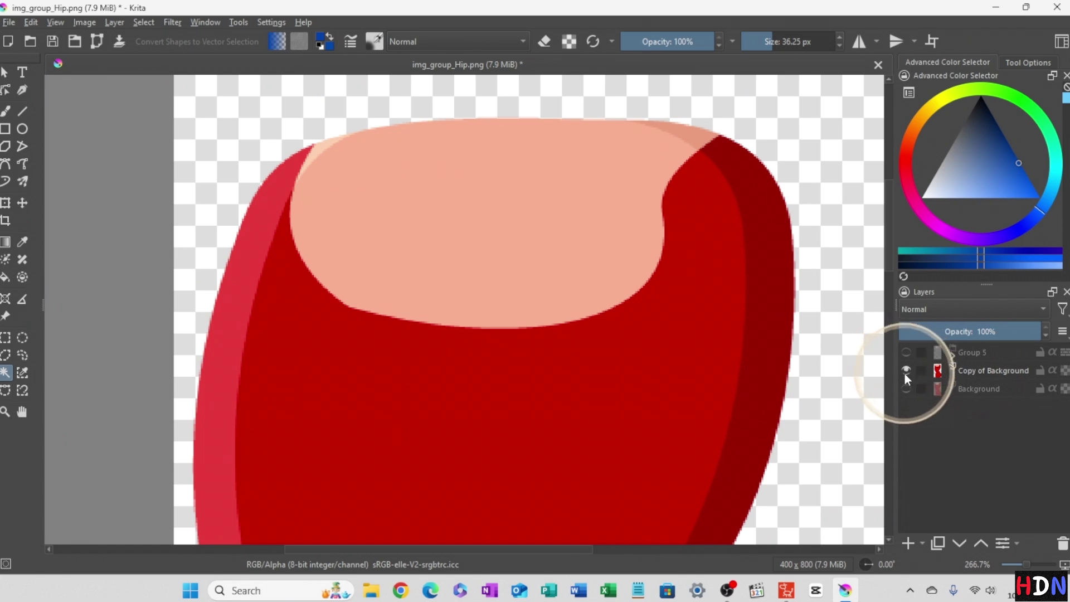
- In Krita, hide the Copy of Background layer, then show and expand Group 5
click(905, 371)
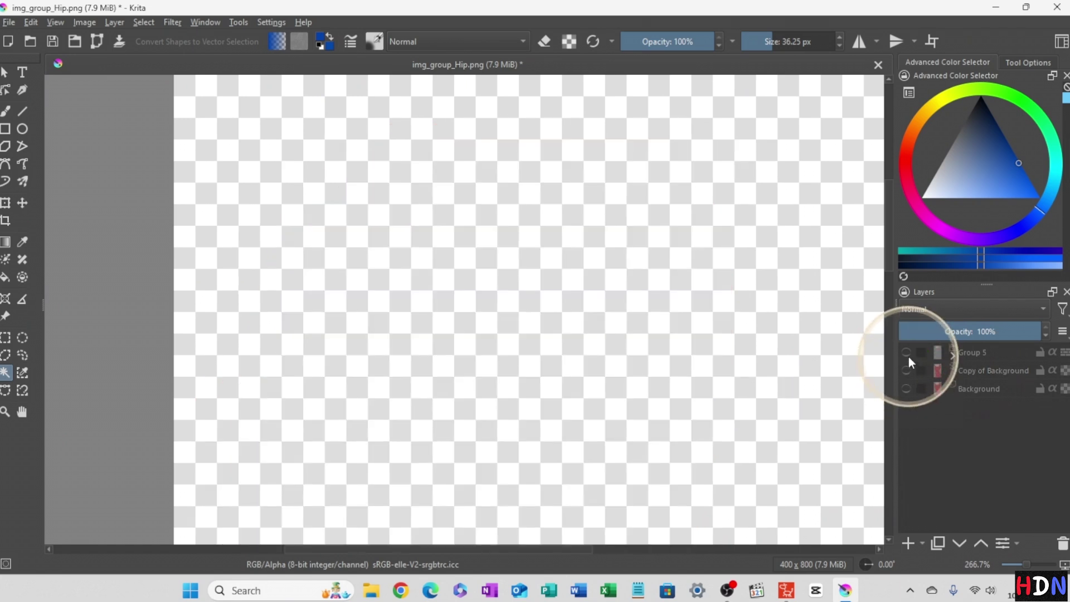
click(905, 352)
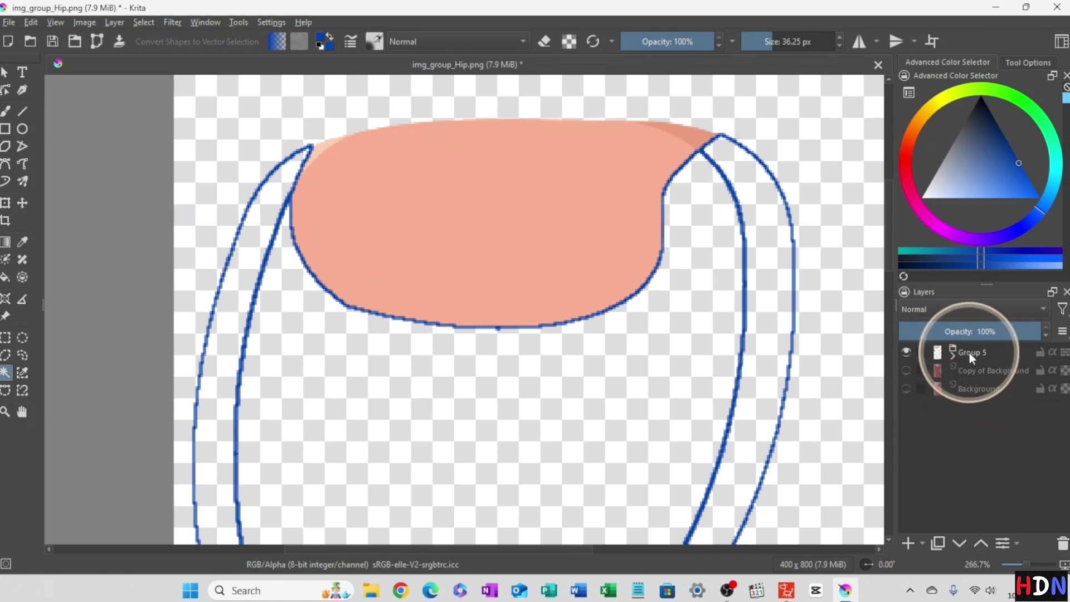
click(952, 356)
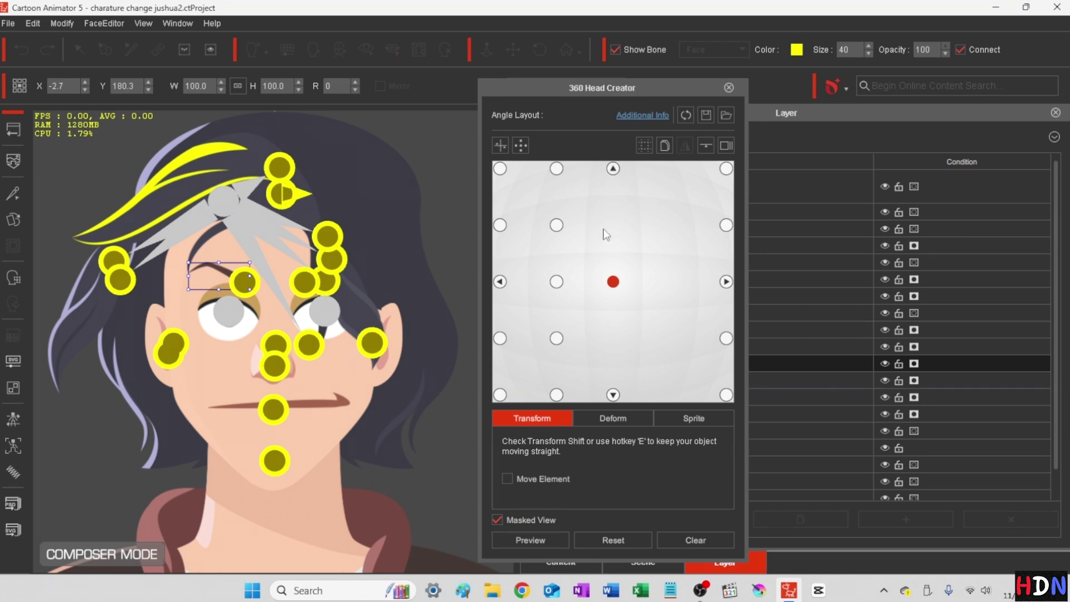
- Switch the 360 Head Creator to Preview On so the editing markers are hidden
click(530, 540)
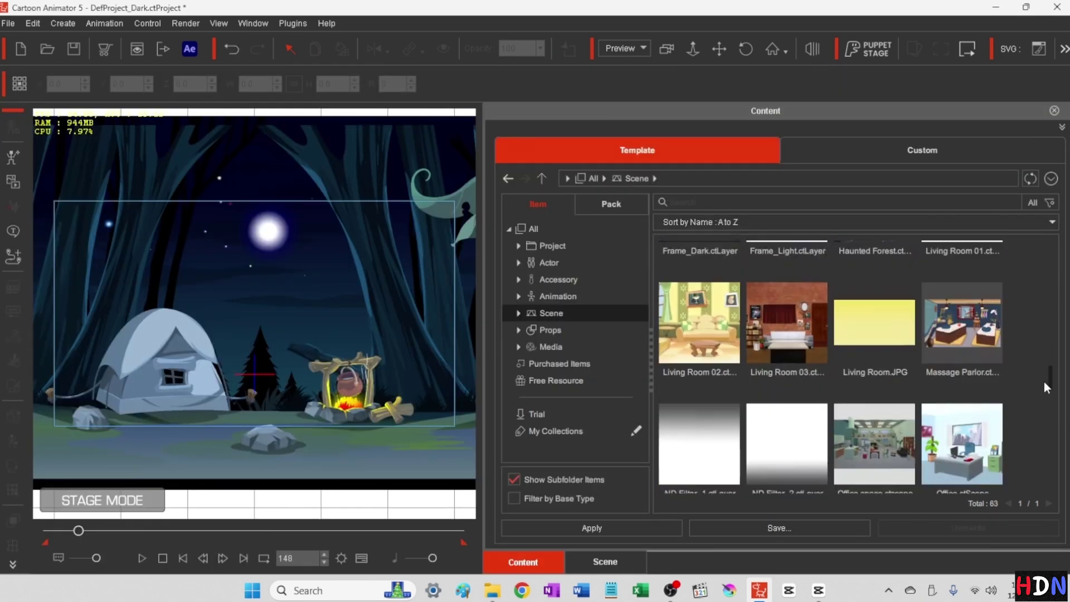
- Scroll through the template Actor grid in the Content library
scroll(1048, 412, down, 3)
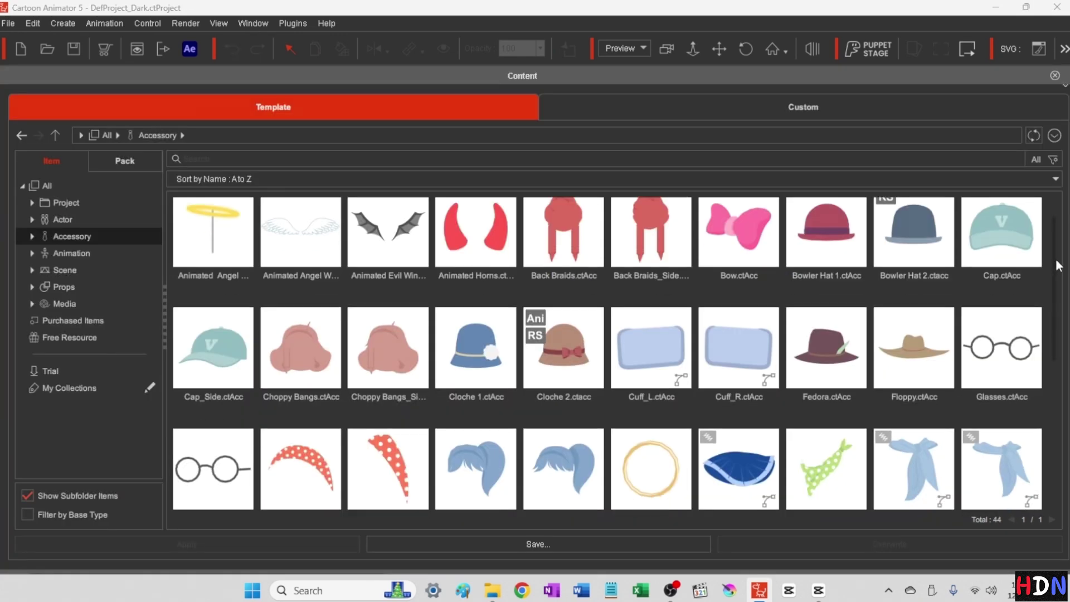
scroll(1058, 268, down, 3)
scroll(1059, 262, down, 3)
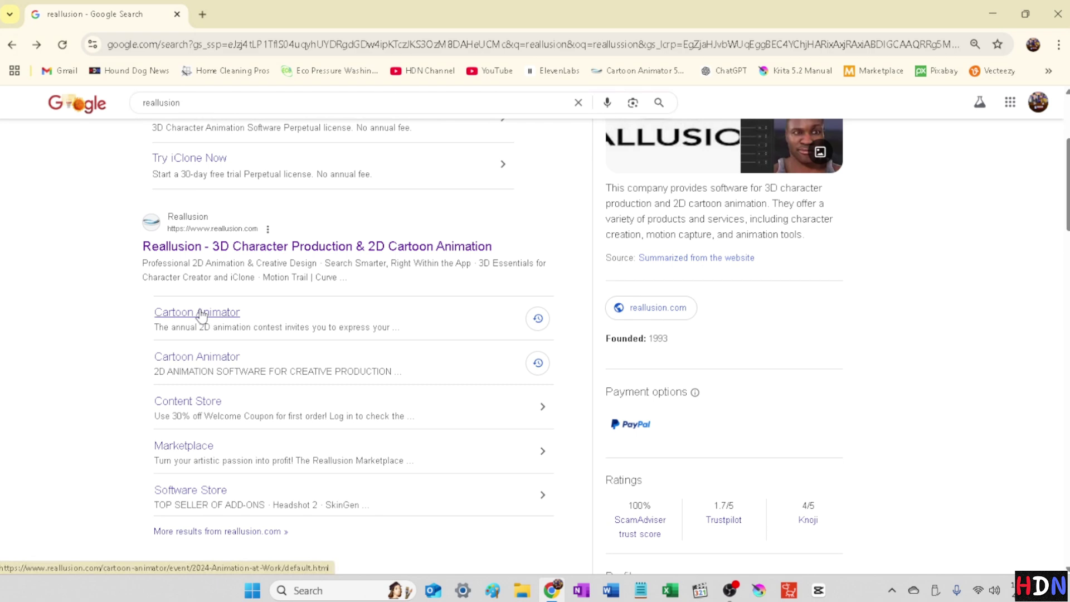
- Open Reallusion's Cartoon Animator page from the Google results and close the webinar pop-up
click(198, 358)
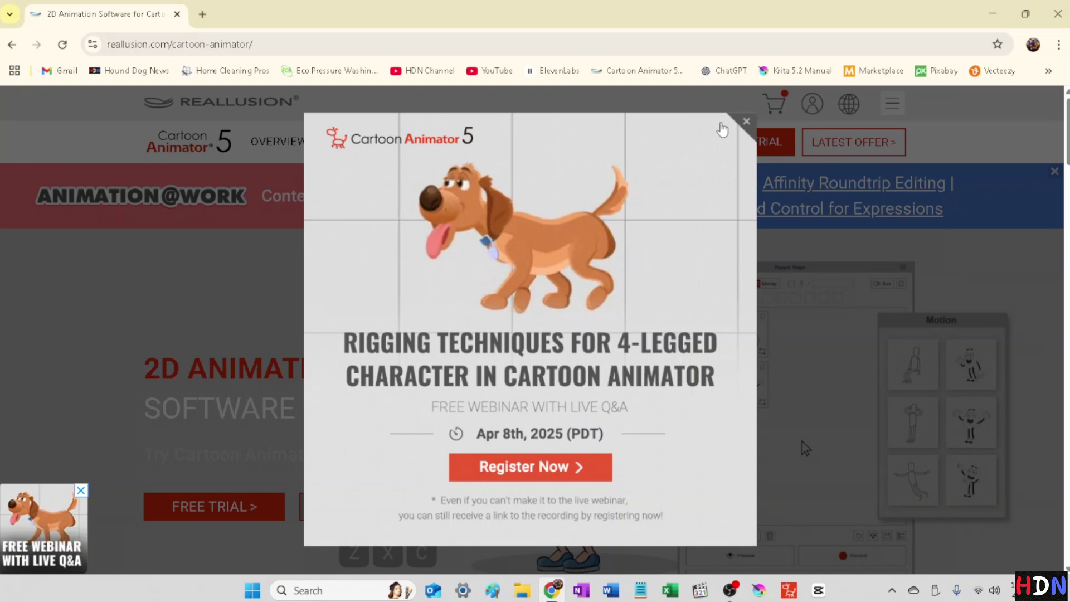
click(748, 123)
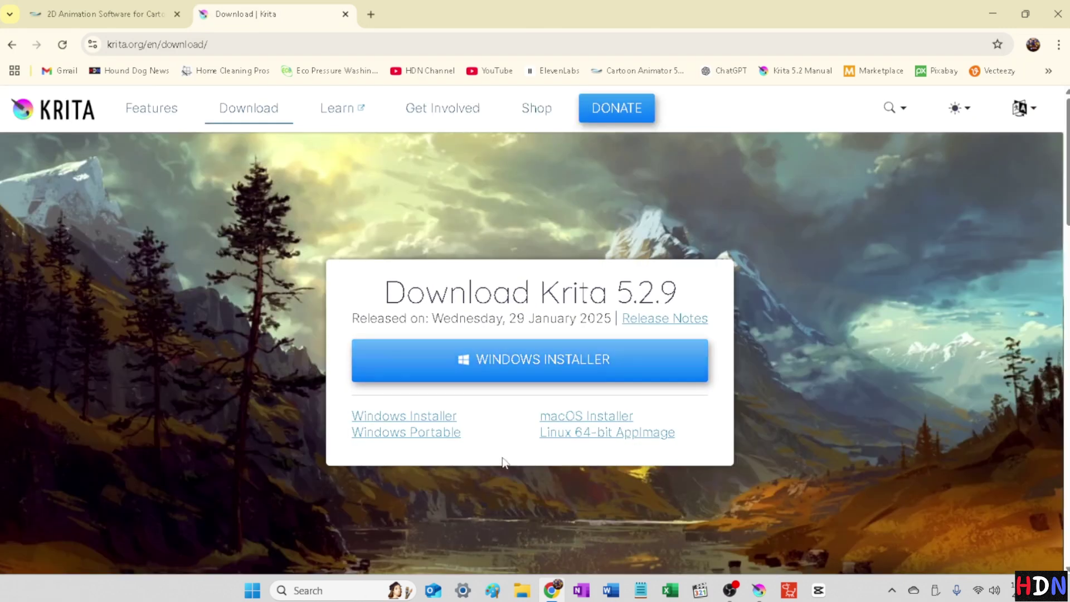
- Download the Krita 5.2.9 Windows installer from krita.org
click(547, 369)
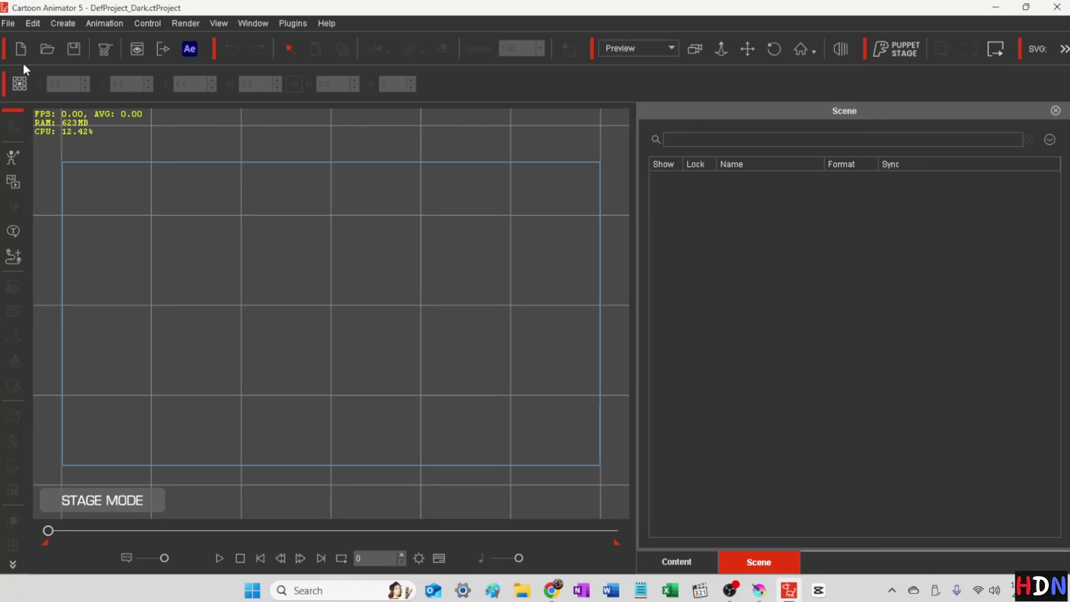
- Open Edit > Preferences and go to the Interface settings for tooltips, theme and language
click(31, 22)
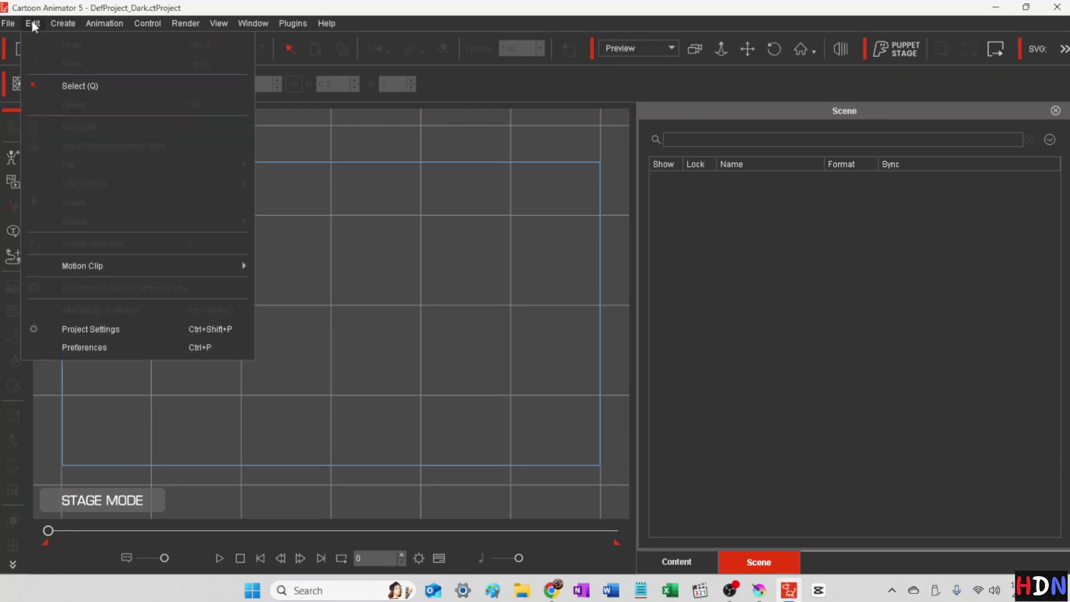
click(85, 348)
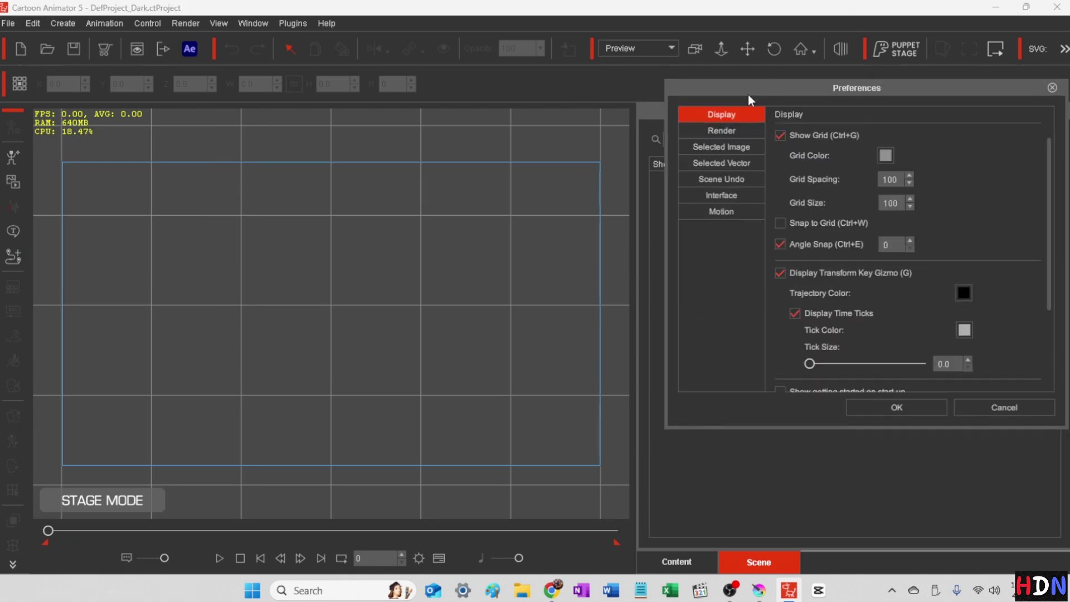
scroll(835, 281, down, 4)
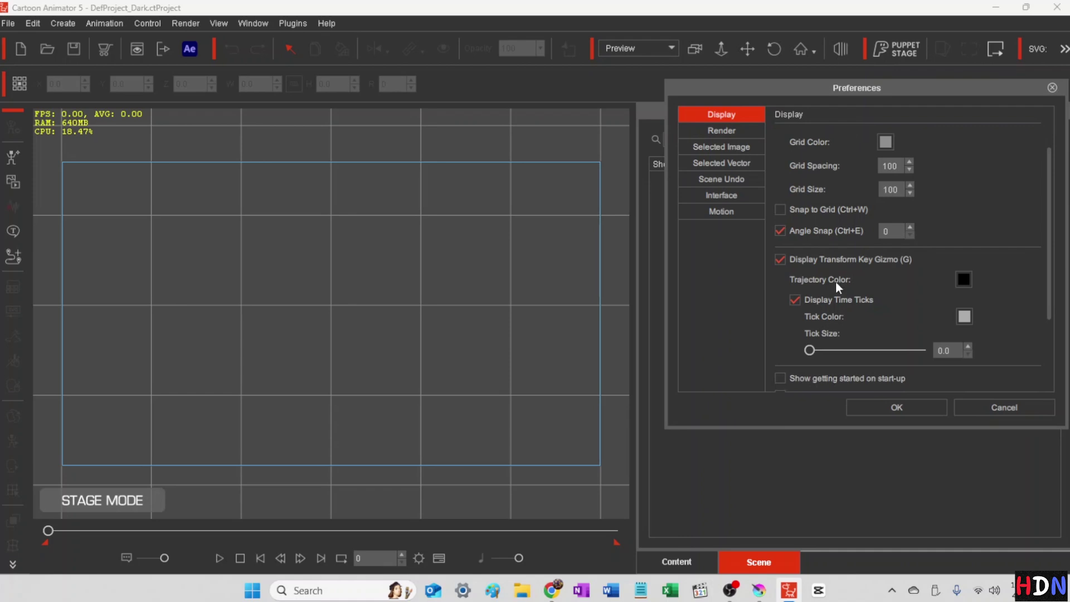
click(720, 197)
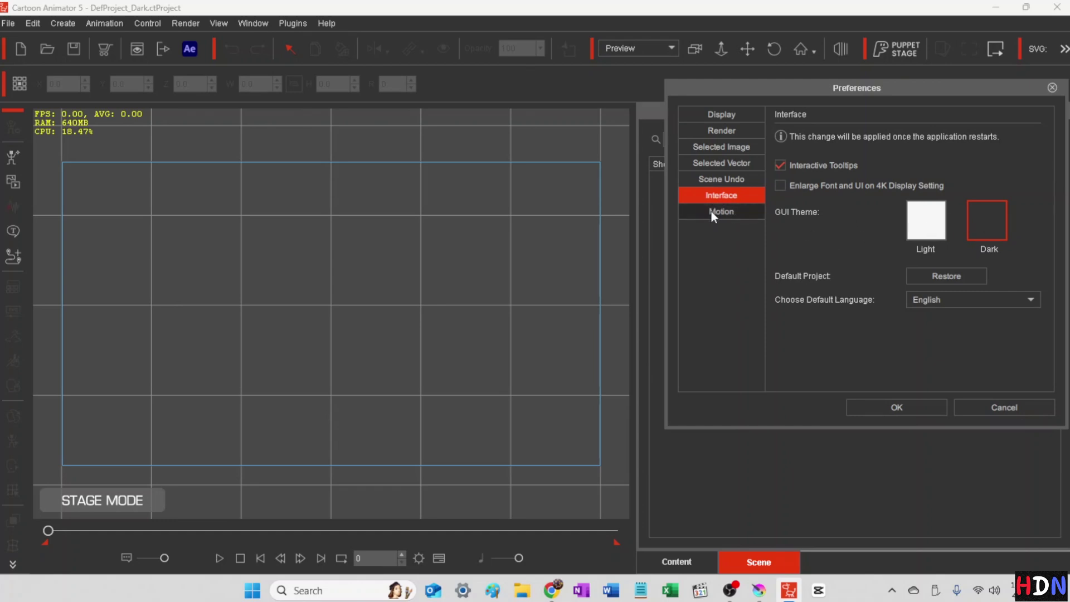
- Check the Scene Undo preferences, then the Selected Image page listing Krita as image editor
click(715, 180)
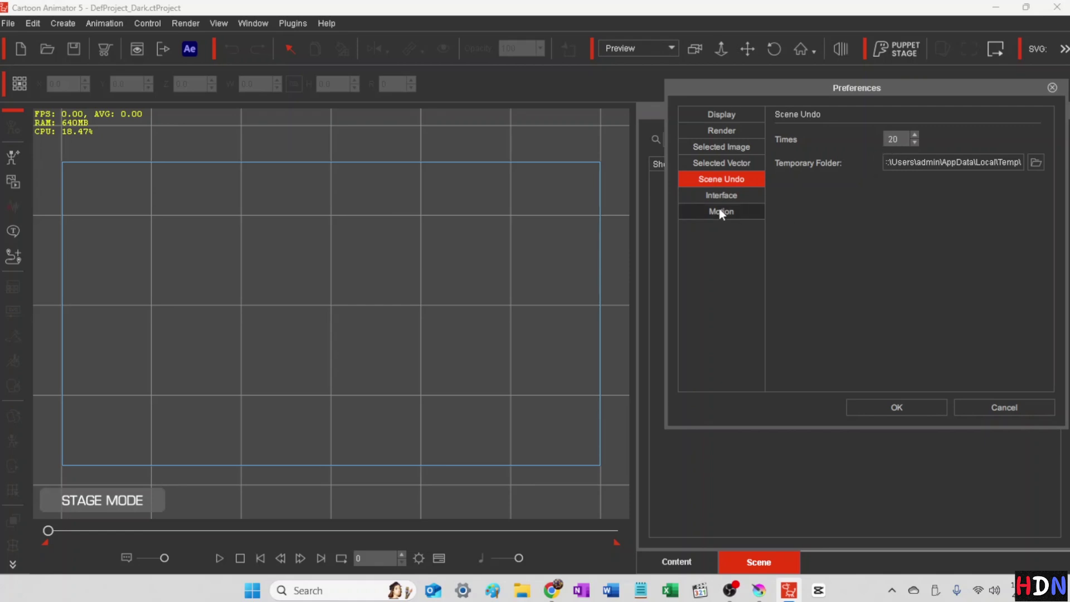
click(711, 149)
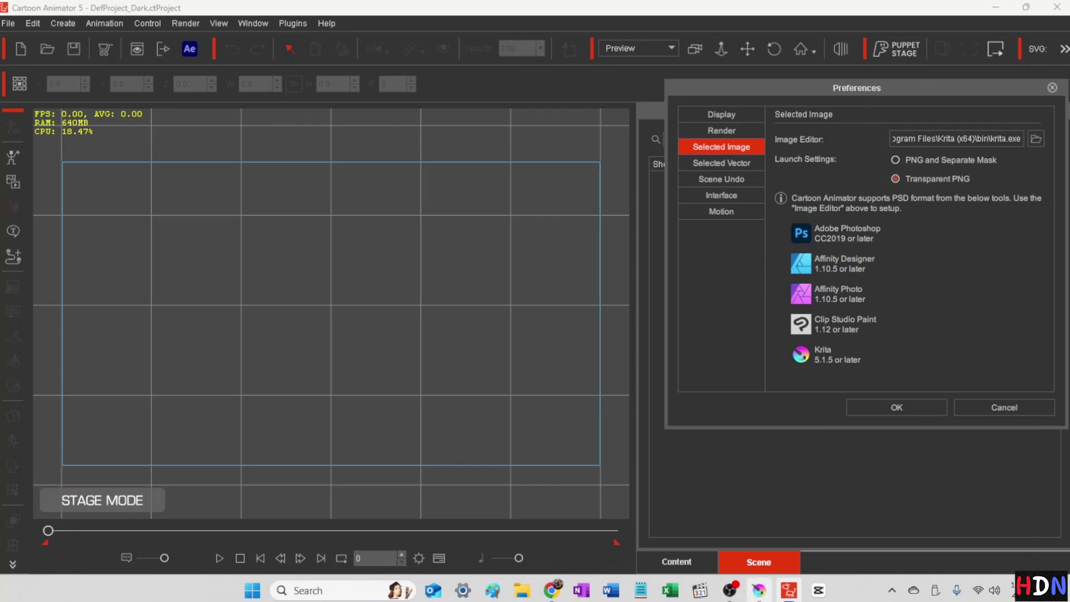
mouse_move(761, 590)
click(1034, 138)
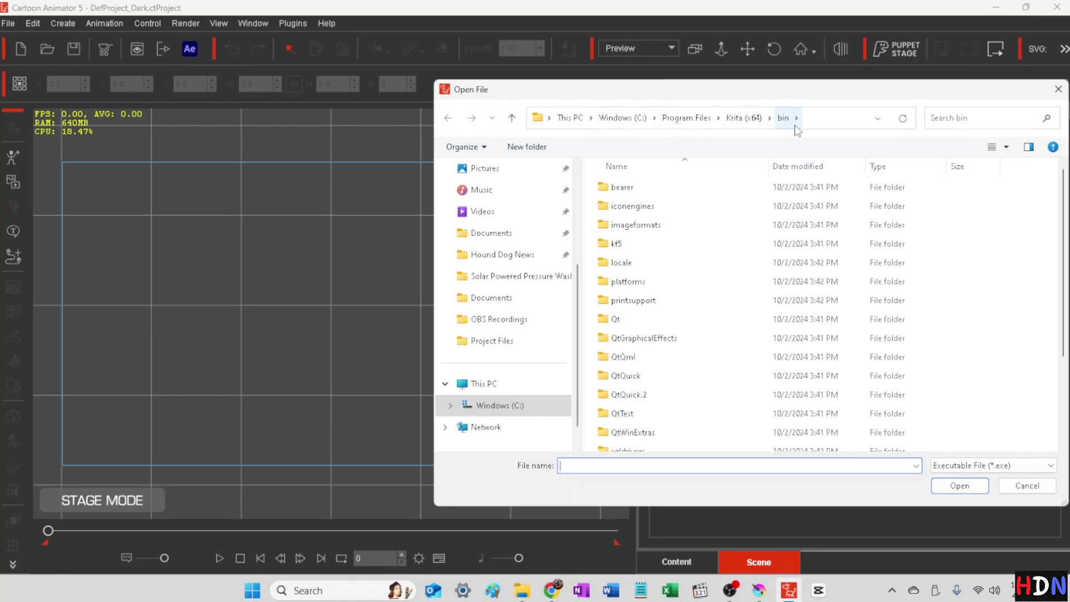
scroll(632, 396, down, 2)
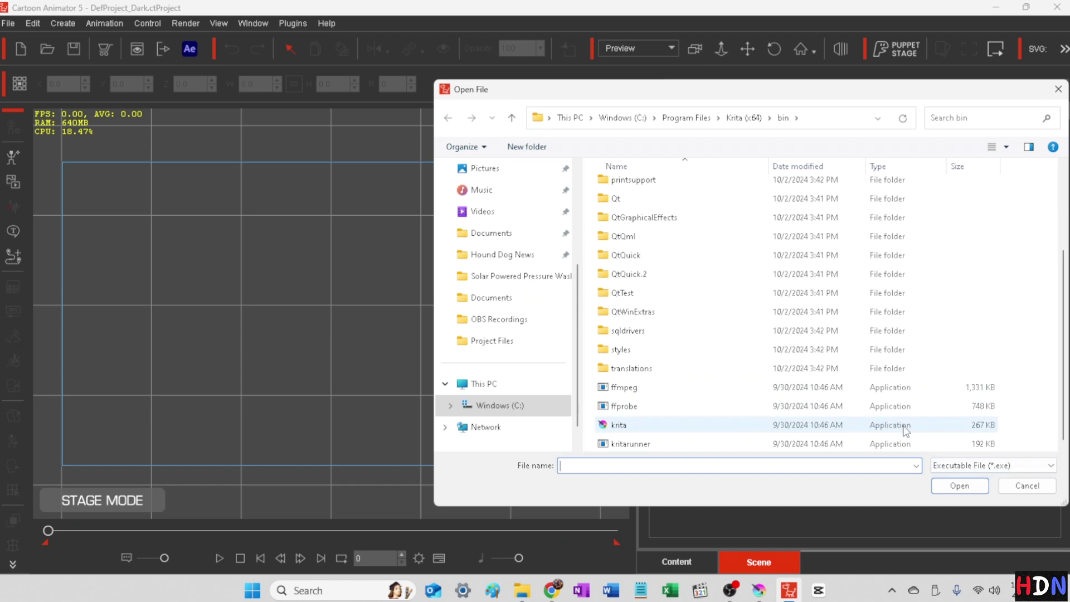
click(731, 426)
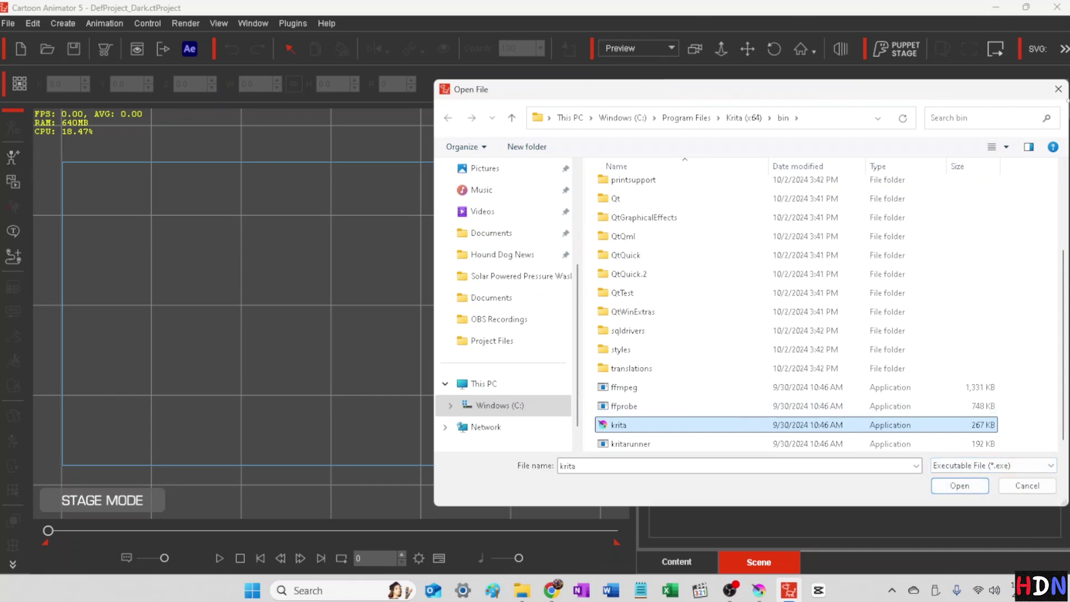
click(1058, 96)
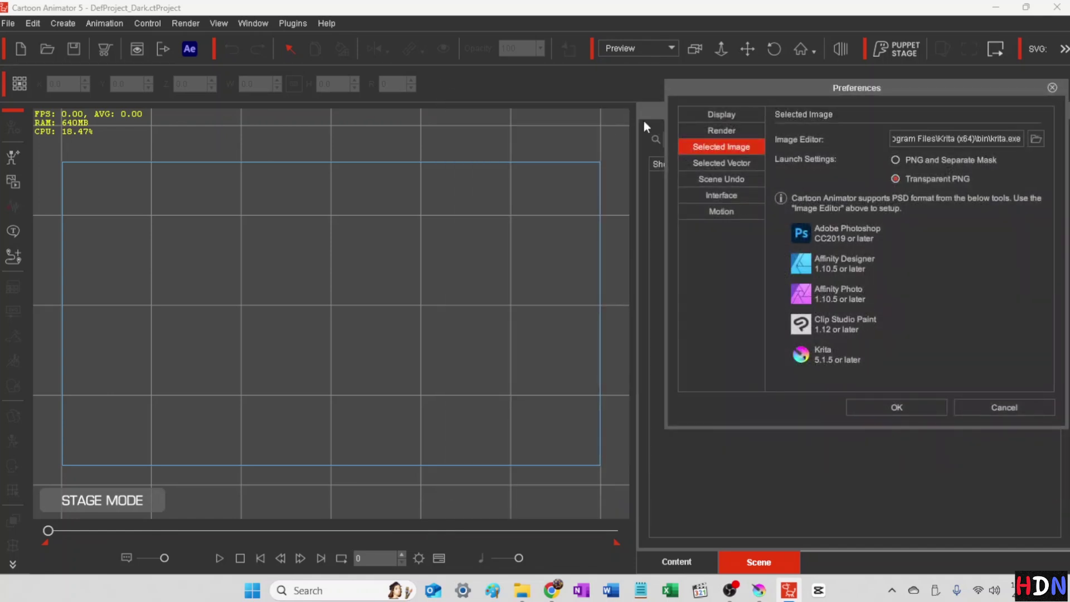
click(712, 162)
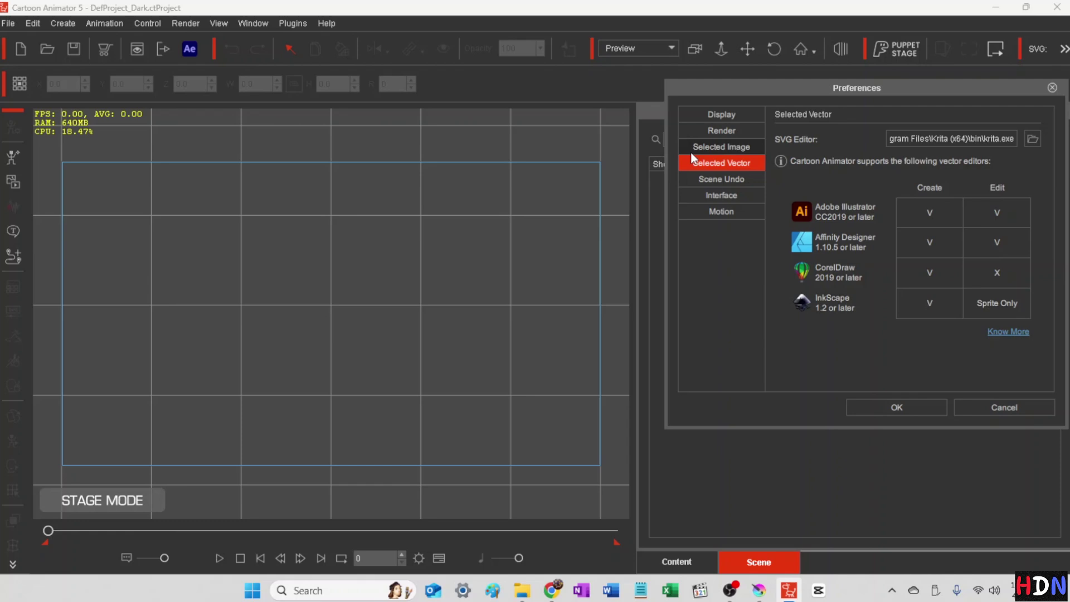
click(719, 146)
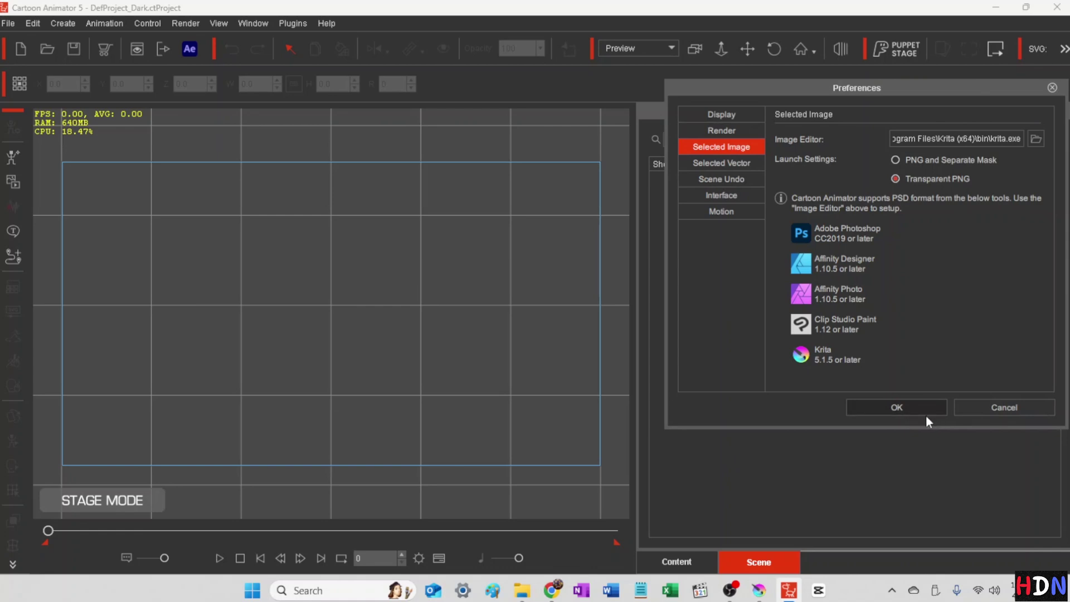
- Close Preferences and show the built-in Template content in the Content library
click(1003, 411)
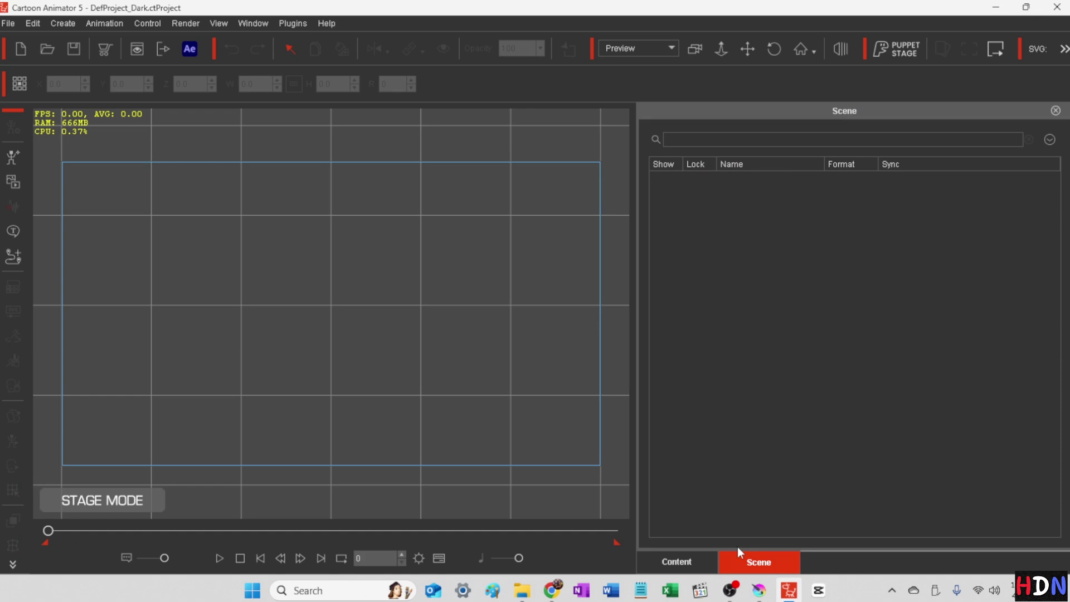
click(687, 563)
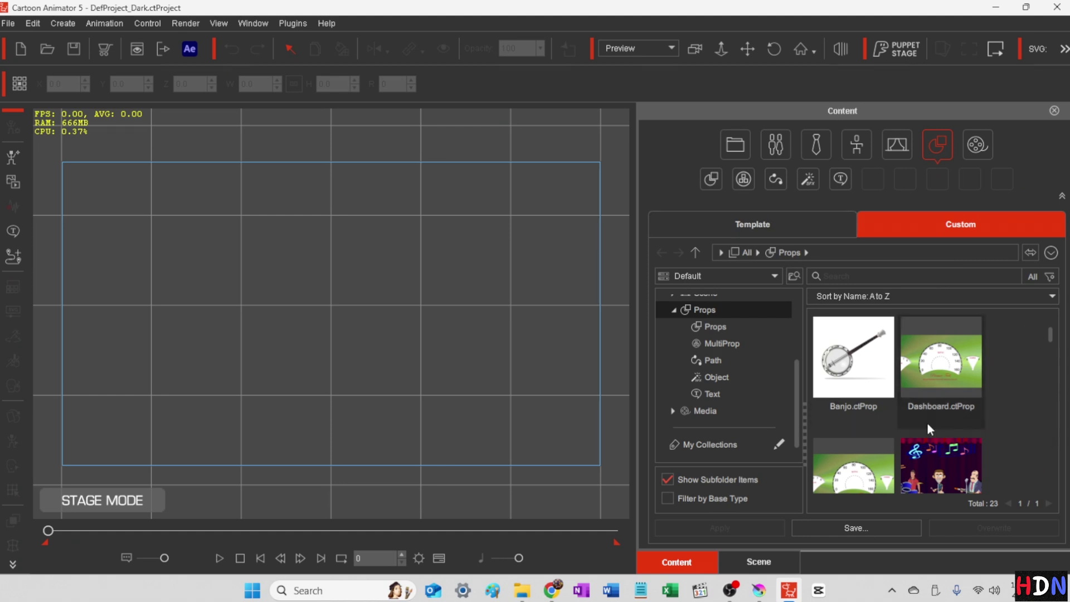
click(757, 223)
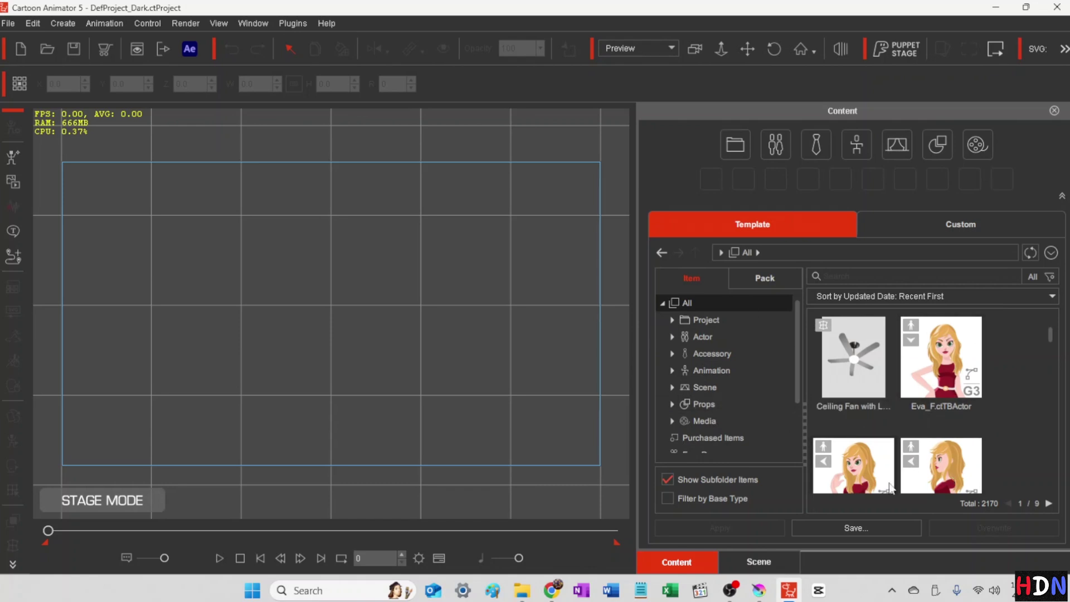
- Add the Johnny3_S template actor to the stage, then show the Scene templates
scroll(953, 368, down, 5)
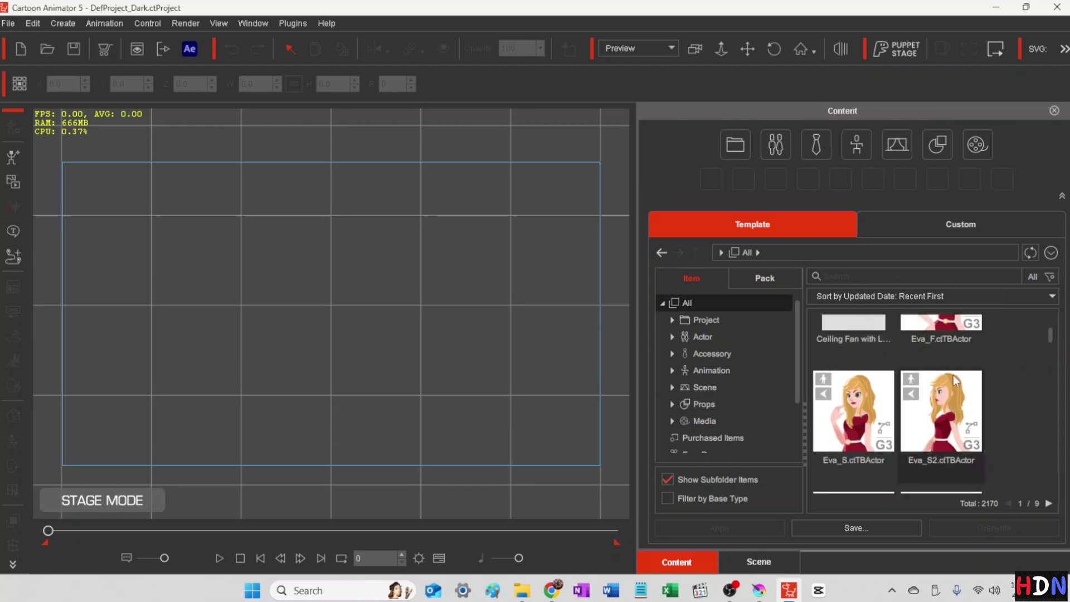
scroll(954, 382, down, 5)
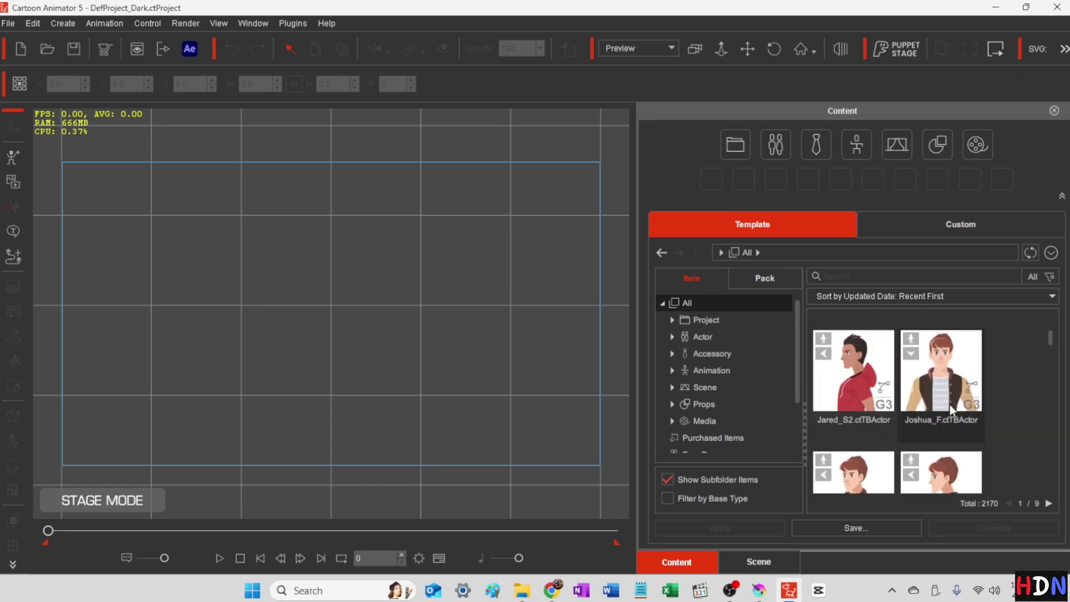
scroll(951, 405, down, 5)
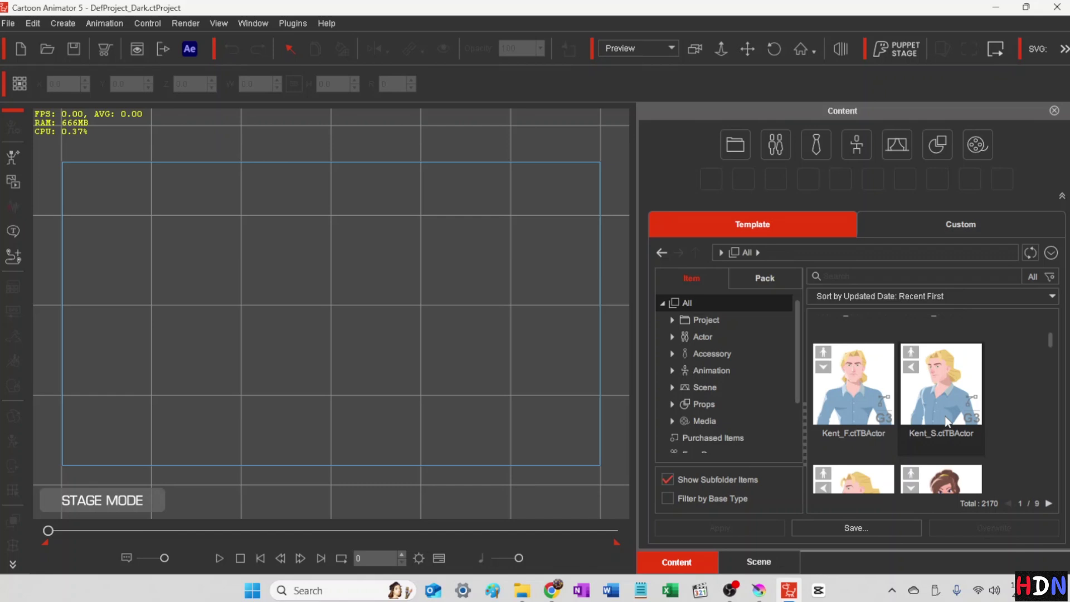
scroll(946, 419, down, 5)
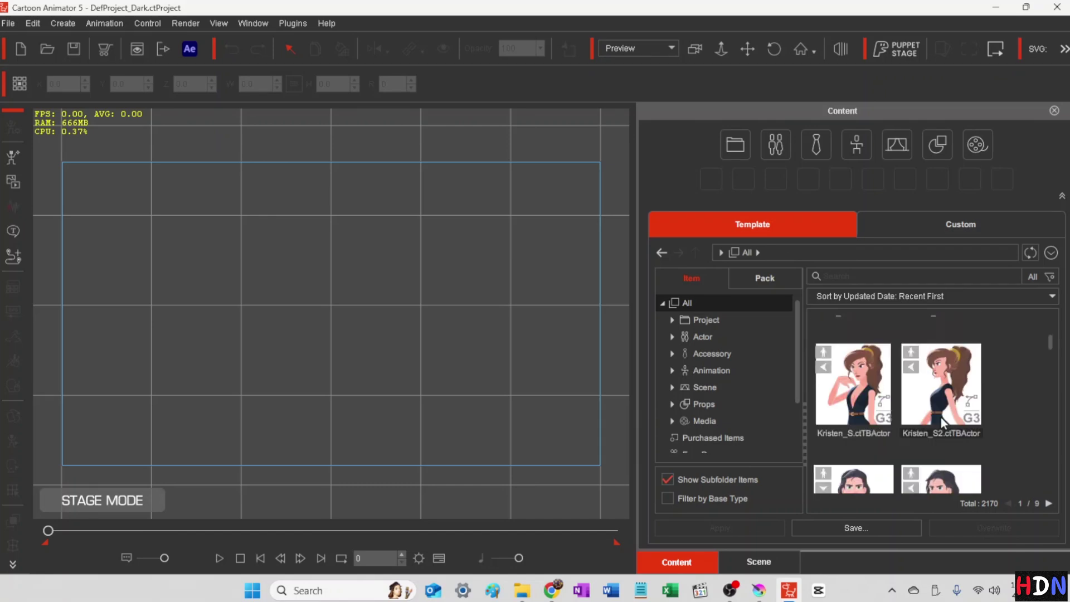
scroll(941, 424, down, 5)
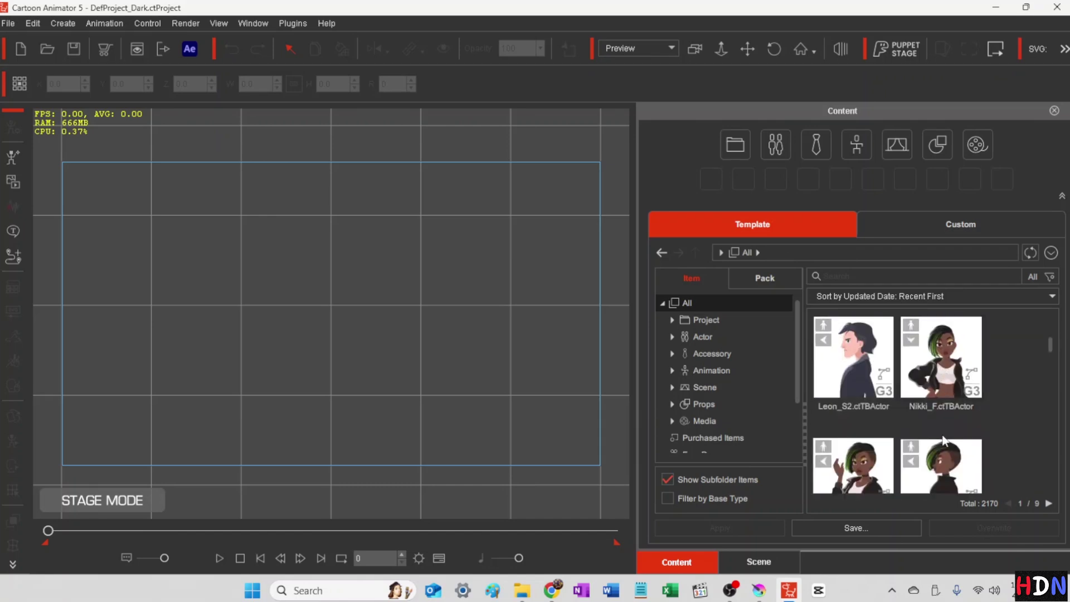
scroll(944, 441, down, 1)
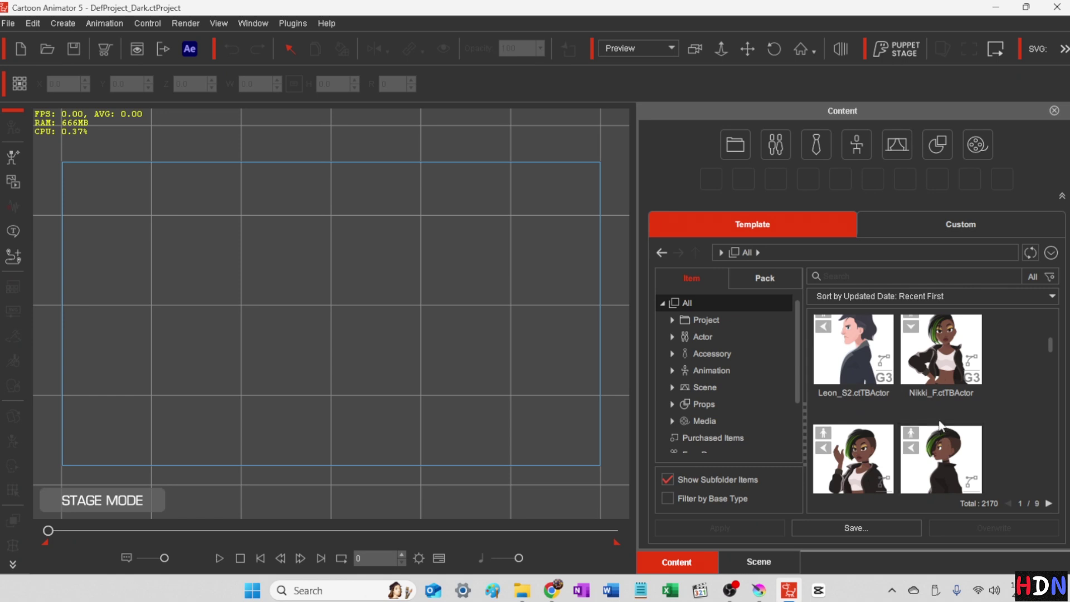
scroll(939, 425, down, 5)
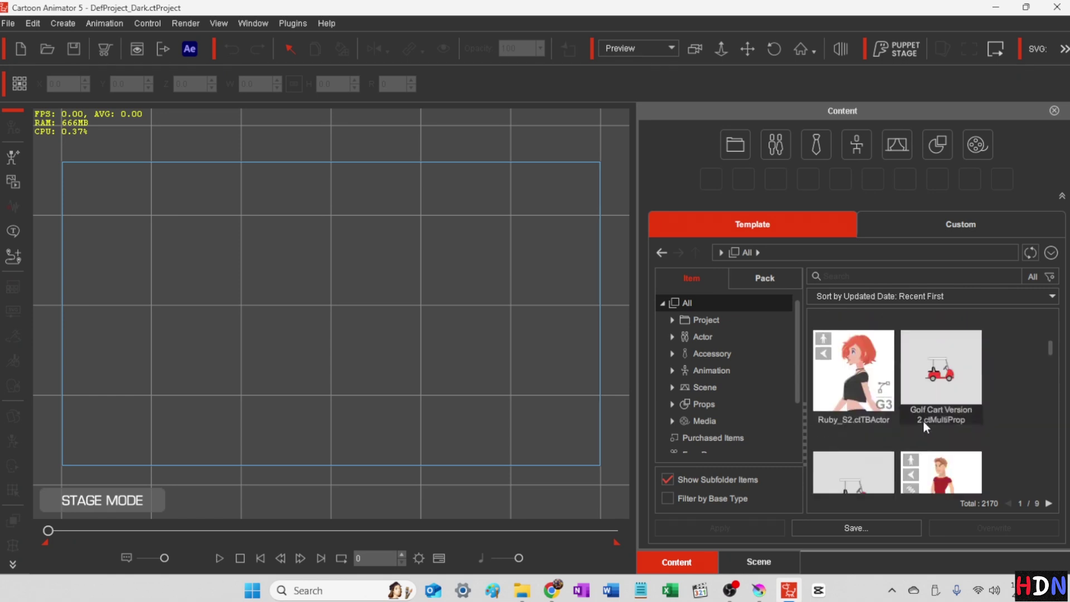
scroll(952, 389, down, 1)
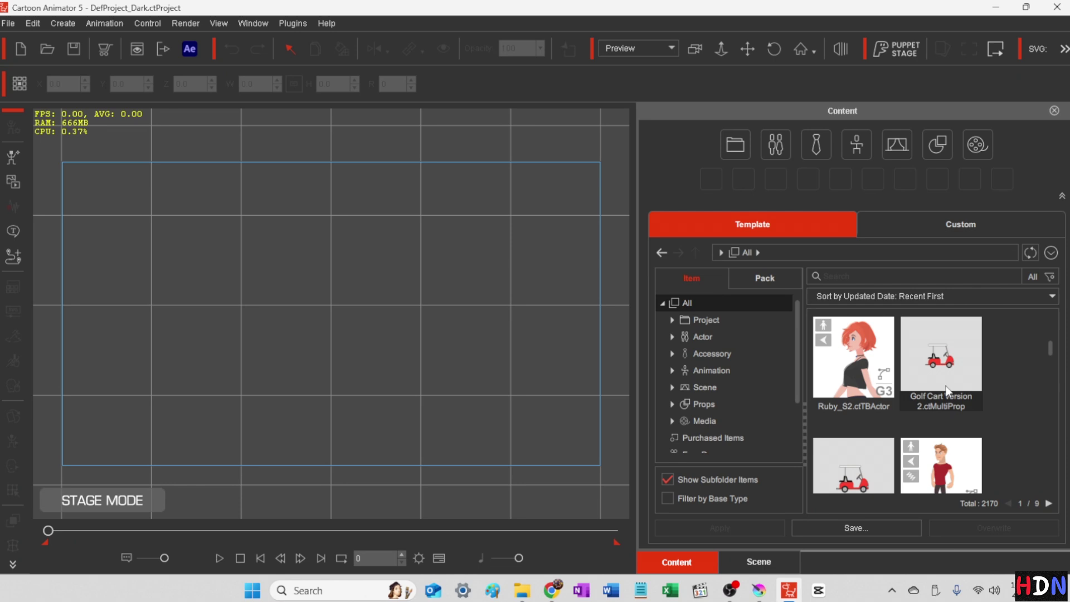
scroll(947, 385, down, 6)
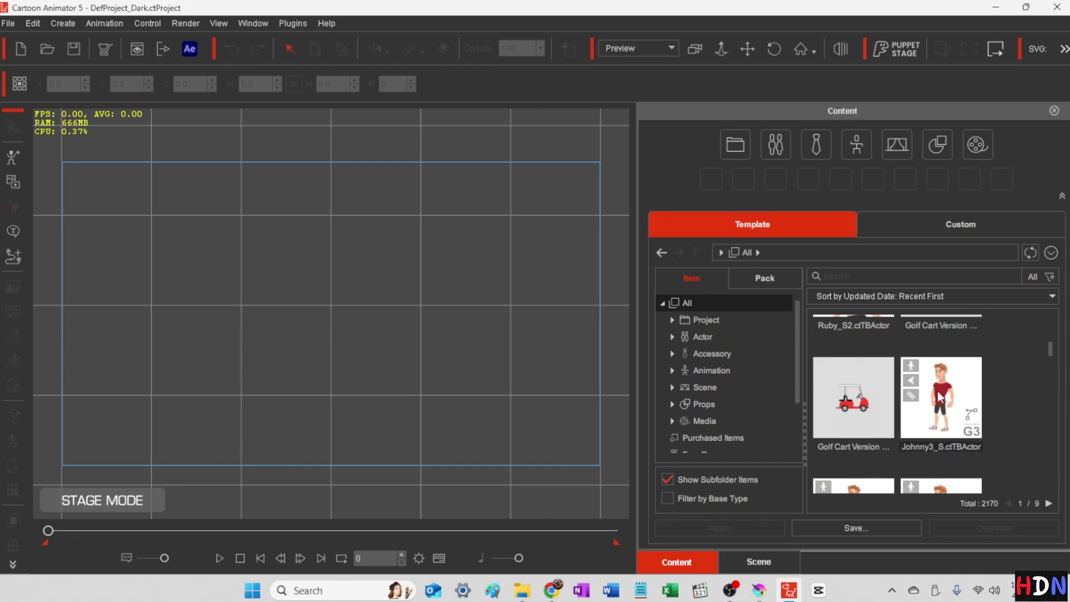
double_click(941, 397)
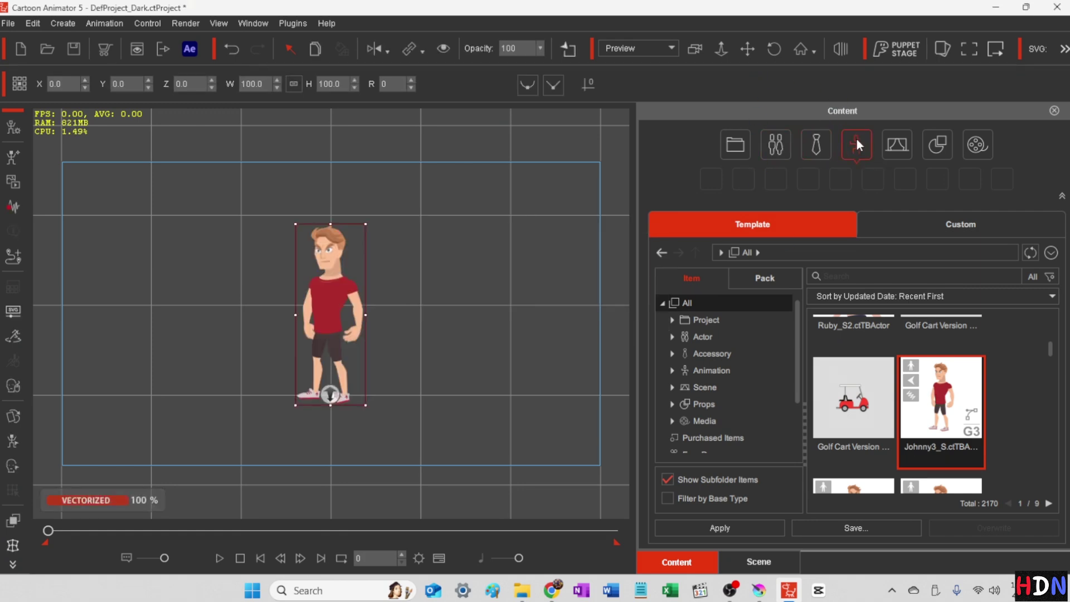
click(898, 143)
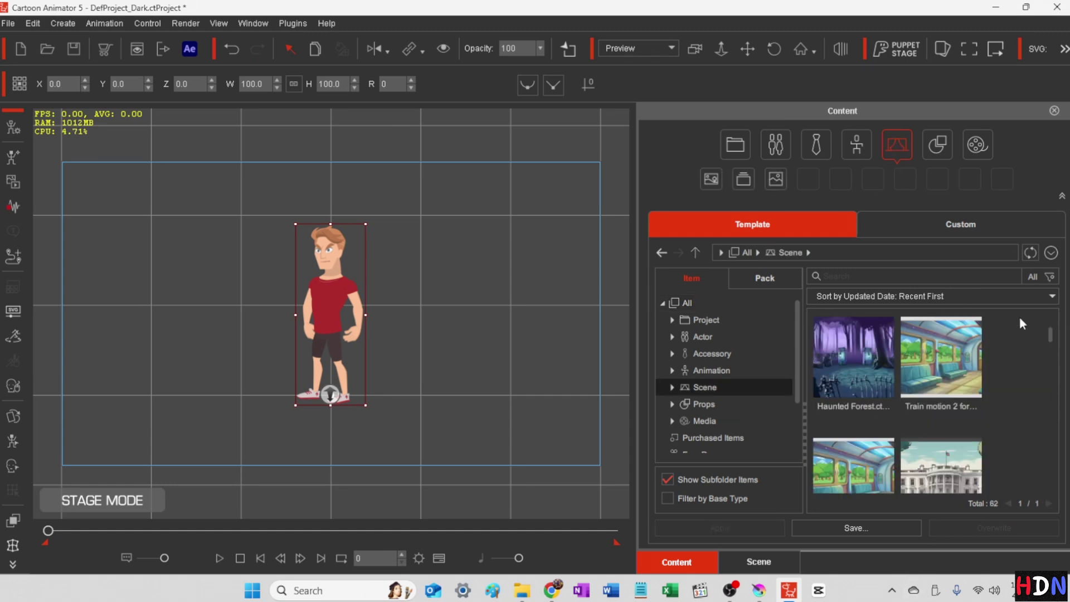
- Load the Haunted Forest scene template as the backdrop behind Johnny
double_click(857, 345)
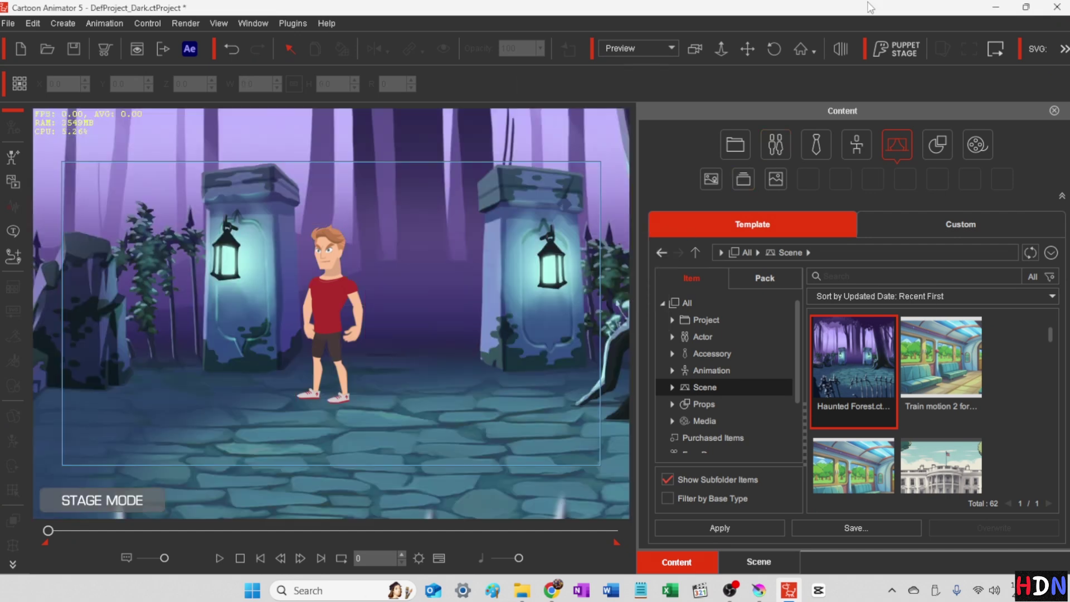
- Browse Animation > 2D Motion > 1_G3 Human > _Male and list the Side motion clips
click(775, 141)
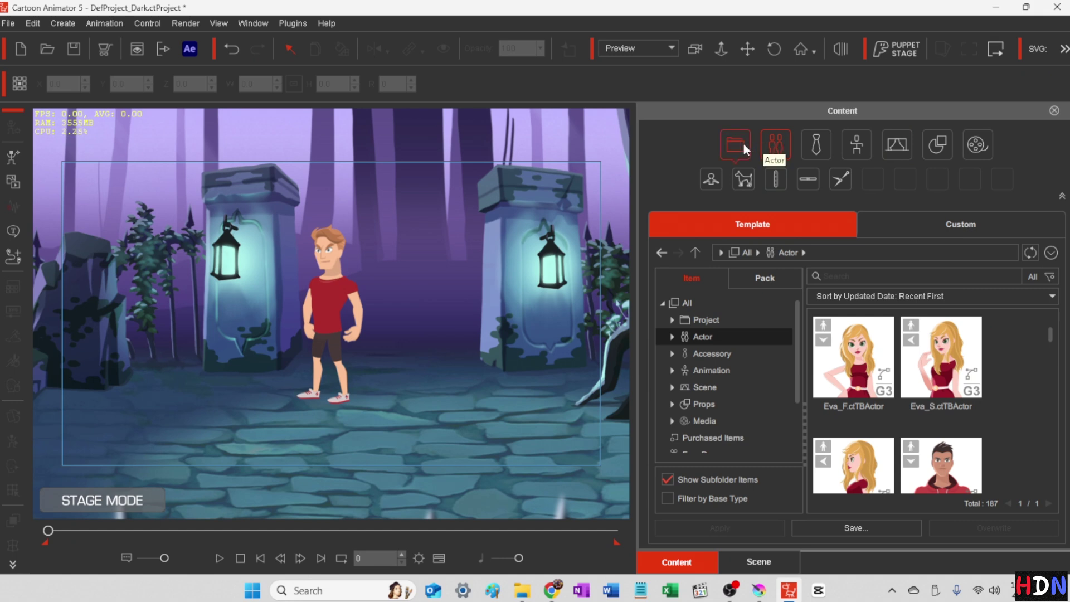
click(856, 143)
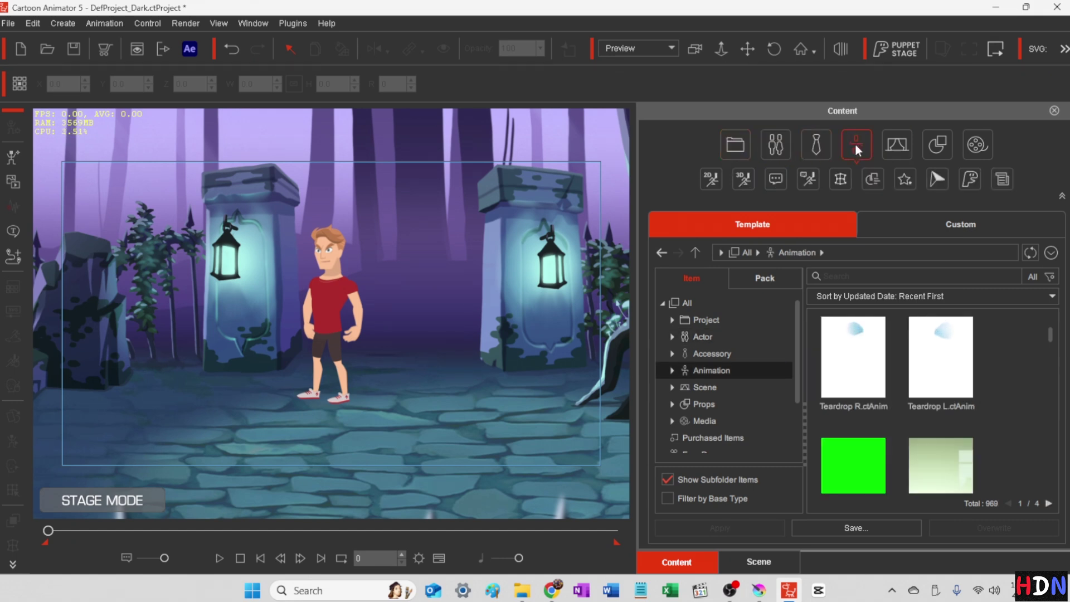
click(707, 176)
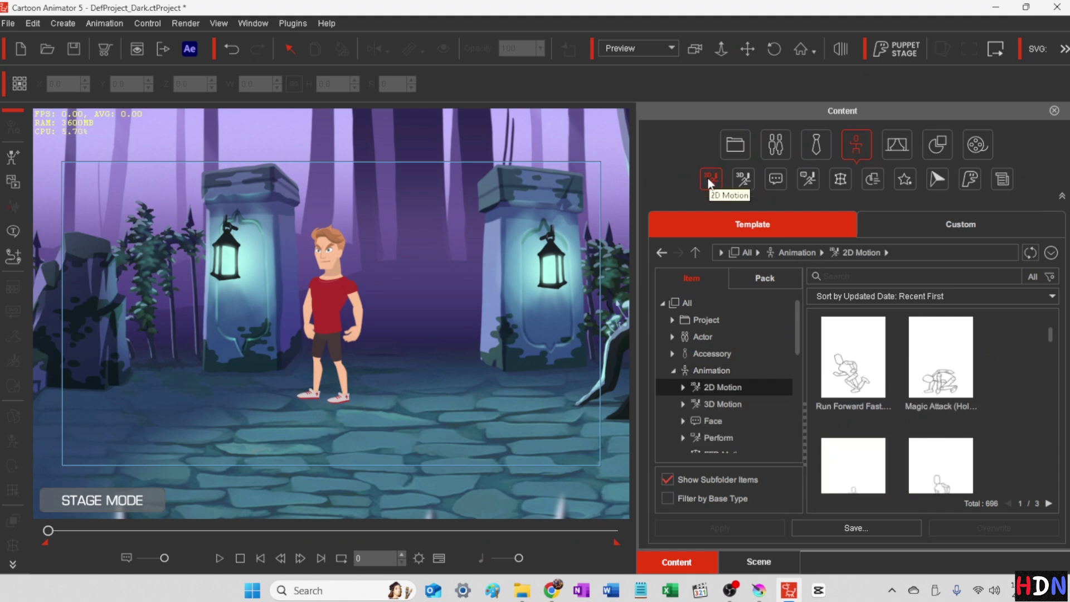
click(683, 387)
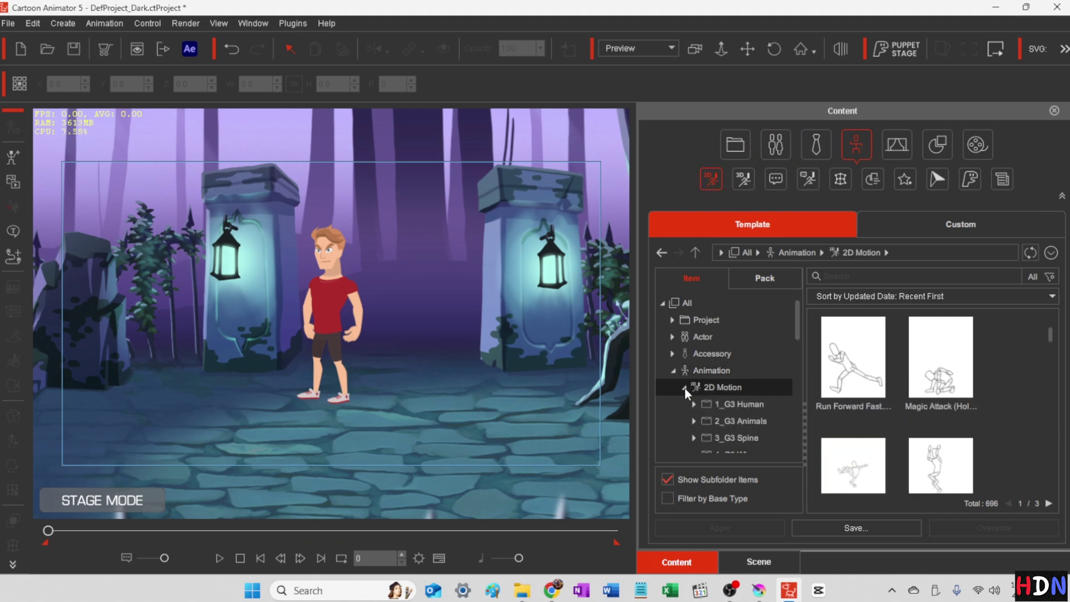
click(694, 403)
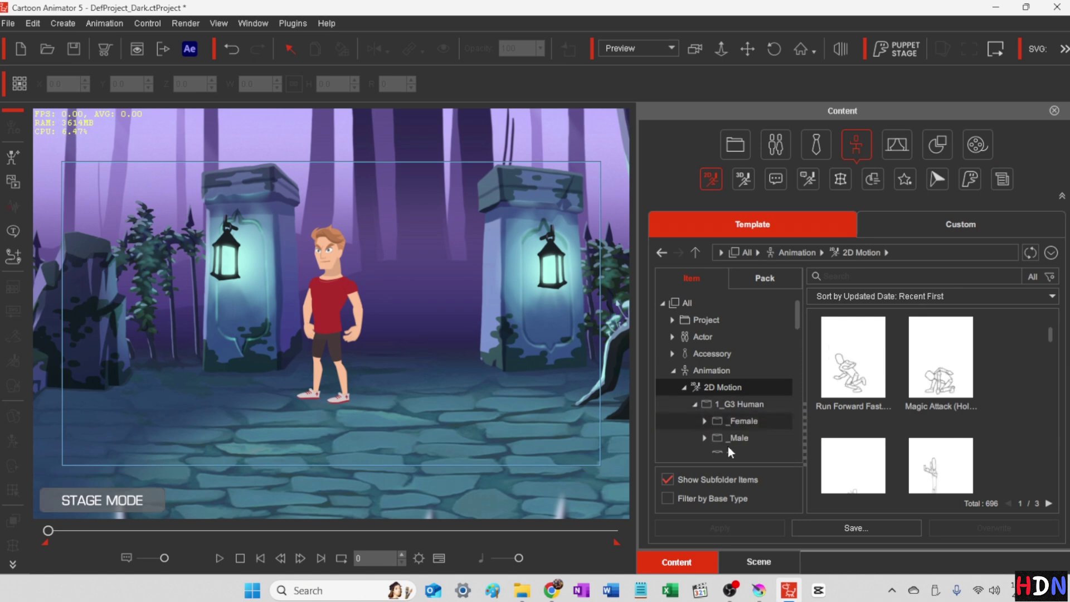
click(704, 438)
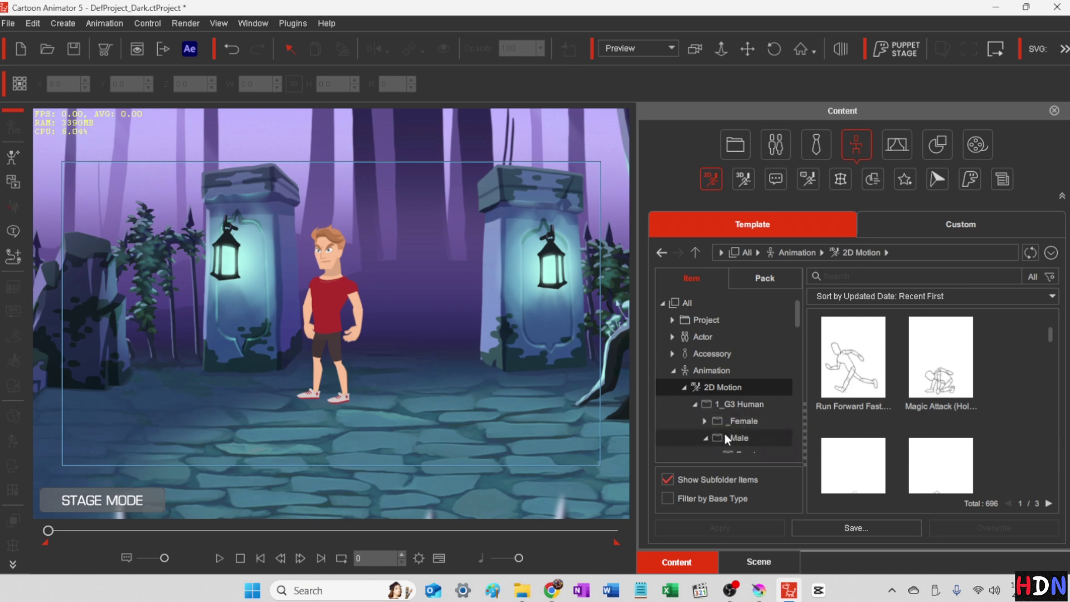
scroll(729, 427, down, 1)
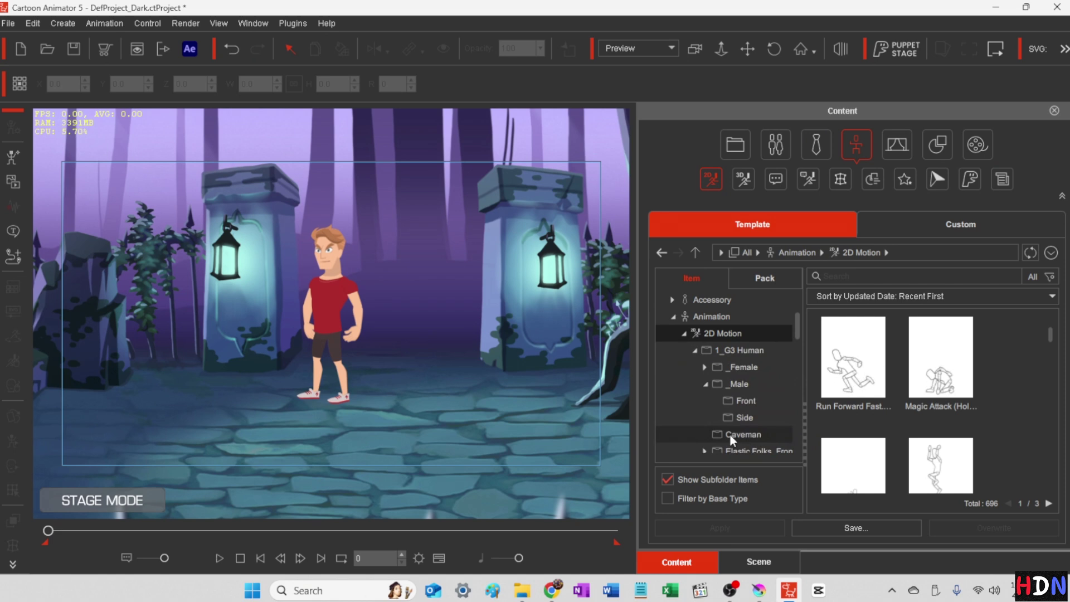
click(732, 417)
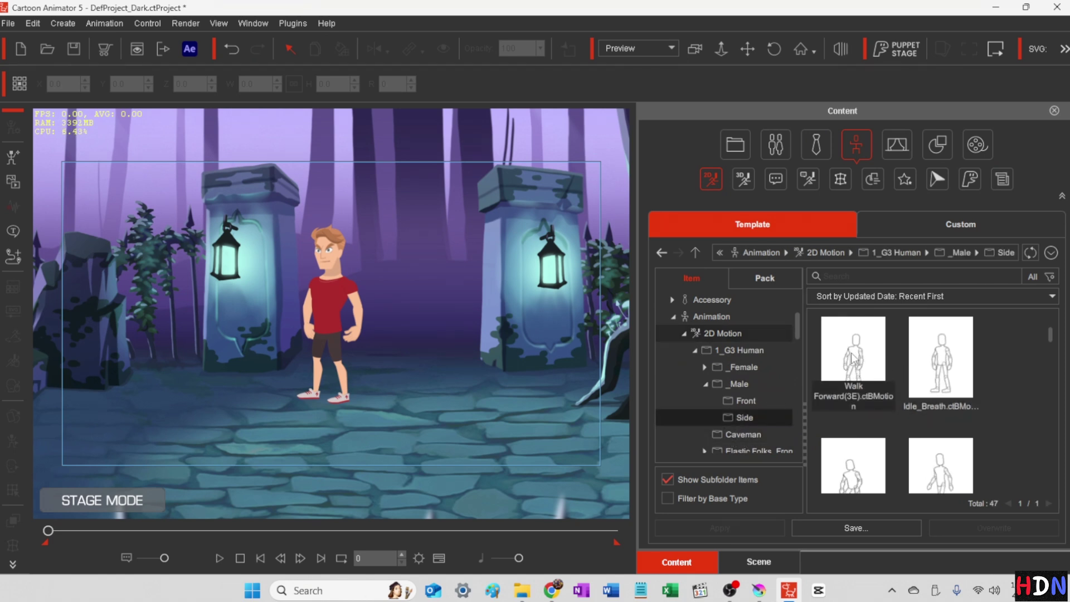
- Try applying Idle_Breath and dismiss the failed-to-load message since no actor is selected
scroll(945, 347, down, 1)
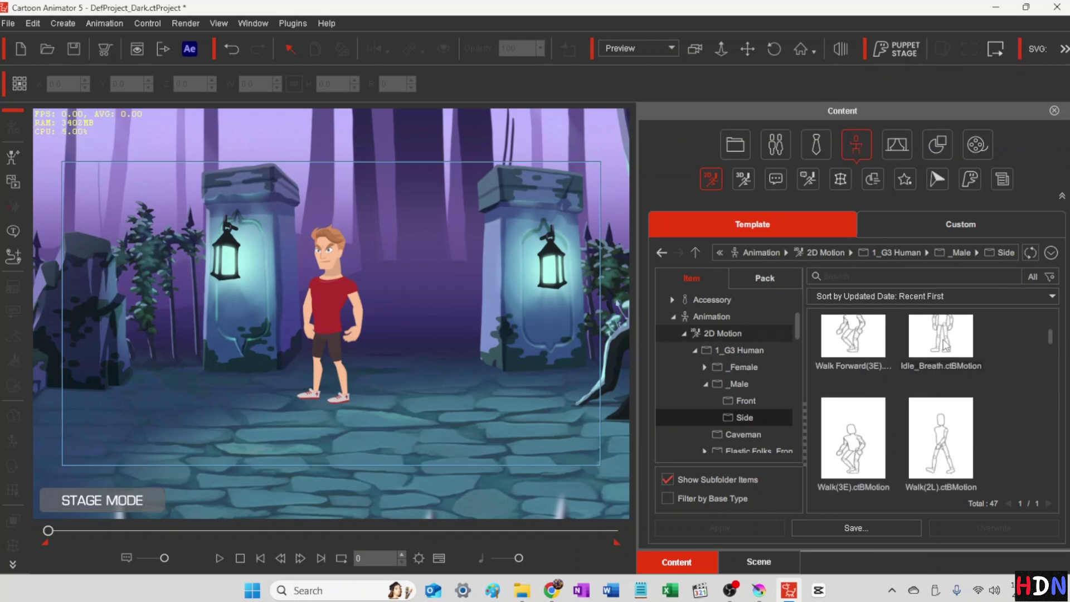
double_click(945, 347)
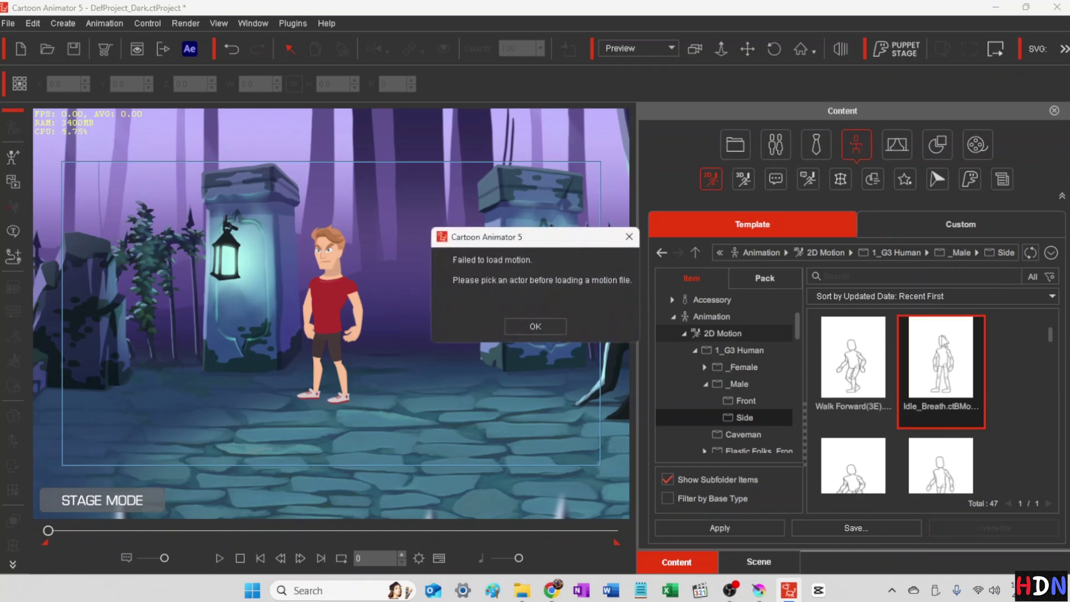
click(537, 329)
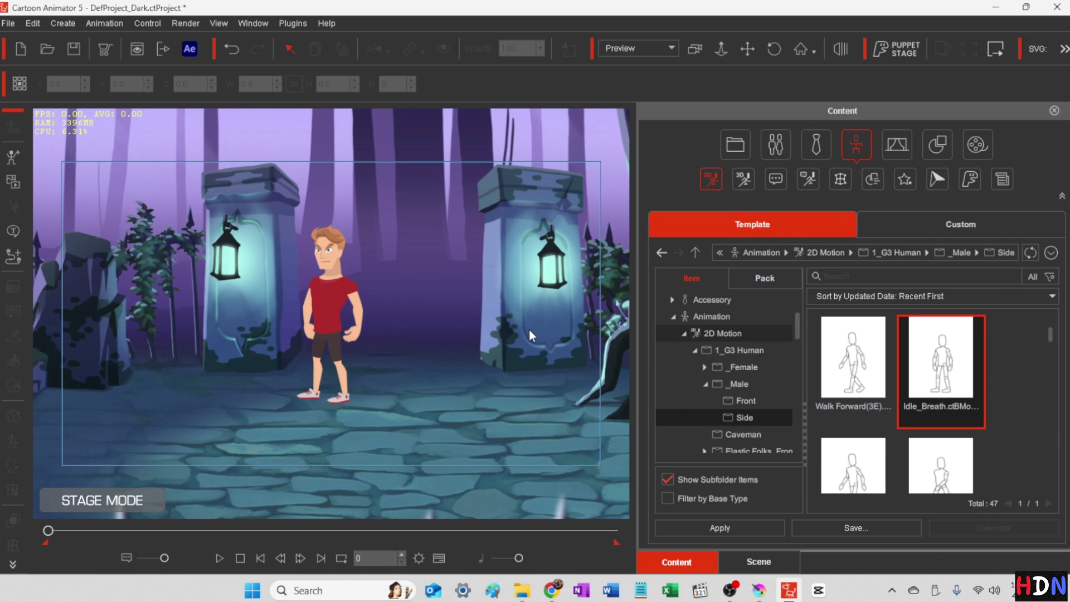
- Select Johnny and apply the Idle_Breath motion to him twice
click(327, 302)
double_click(935, 355)
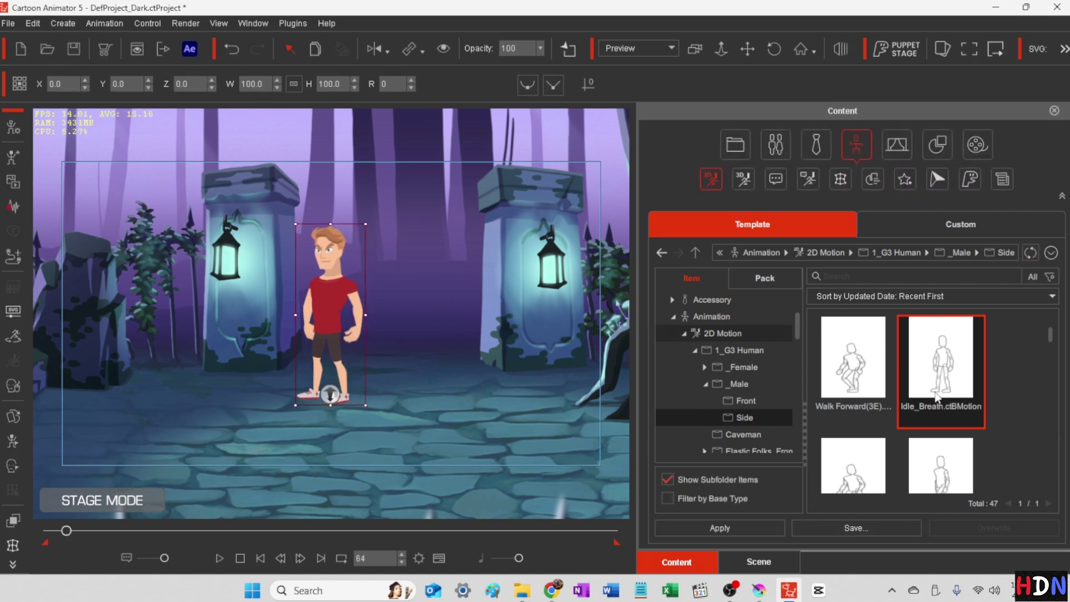
scroll(948, 362, down, 2)
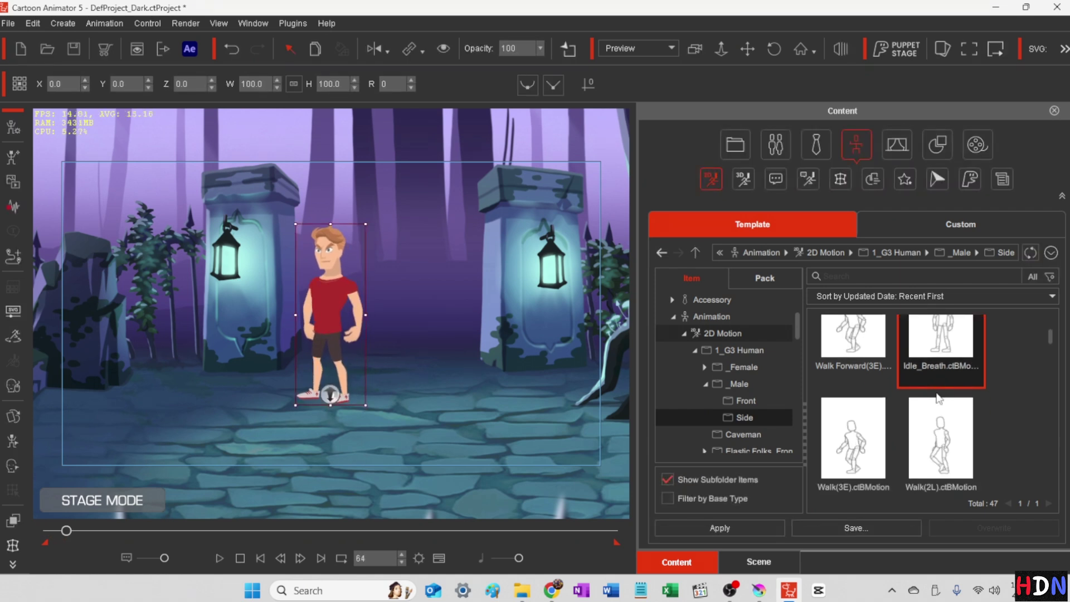
double_click(938, 333)
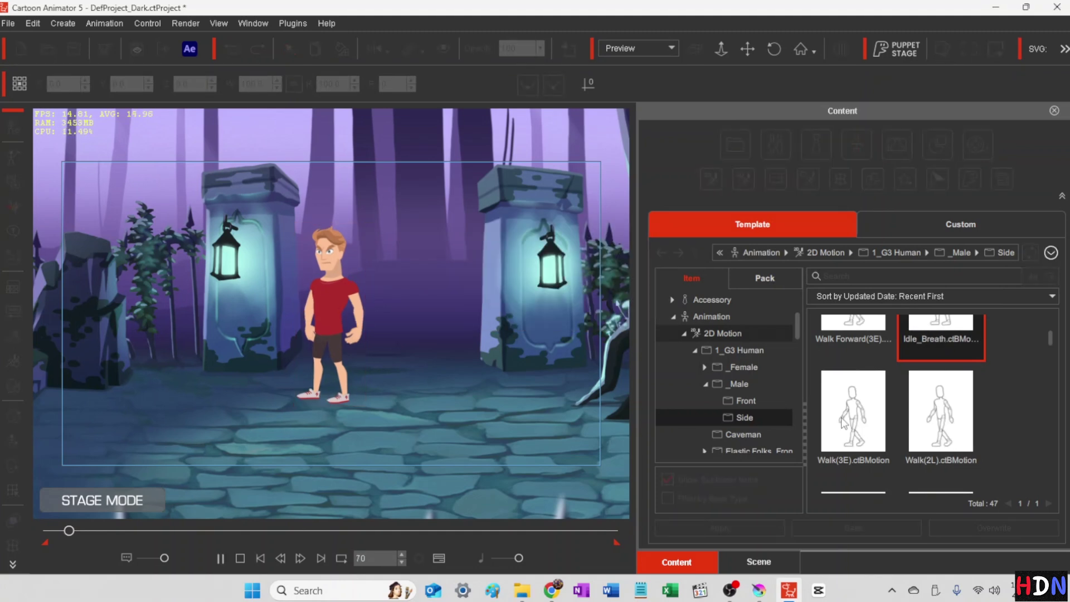
- Apply the Walk(1S) side-walk motion to Johnny
scroll(955, 415, down, 1)
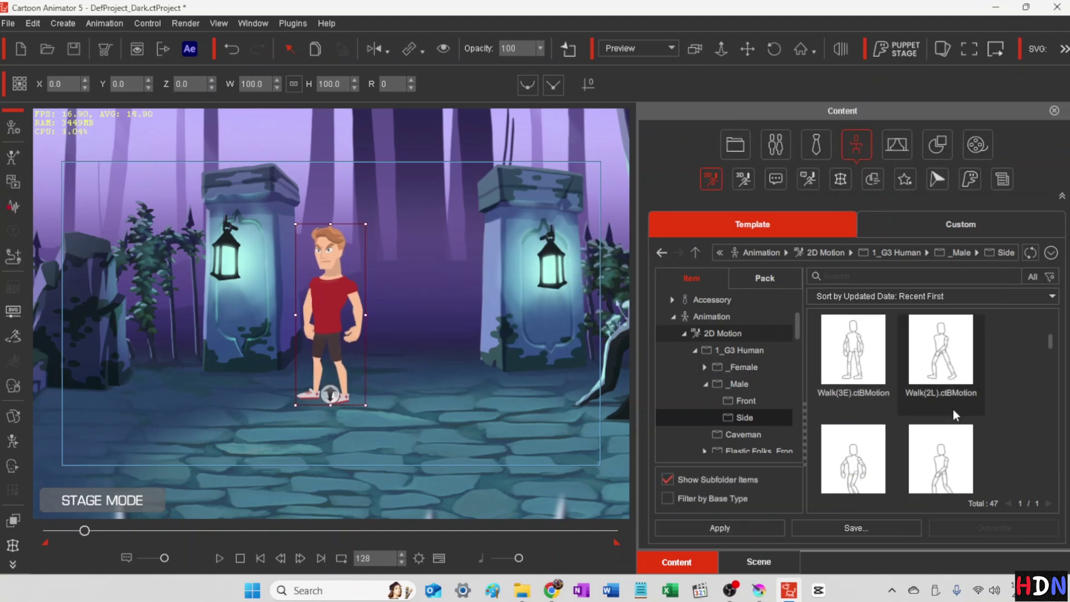
scroll(955, 415, down, 1)
click(850, 406)
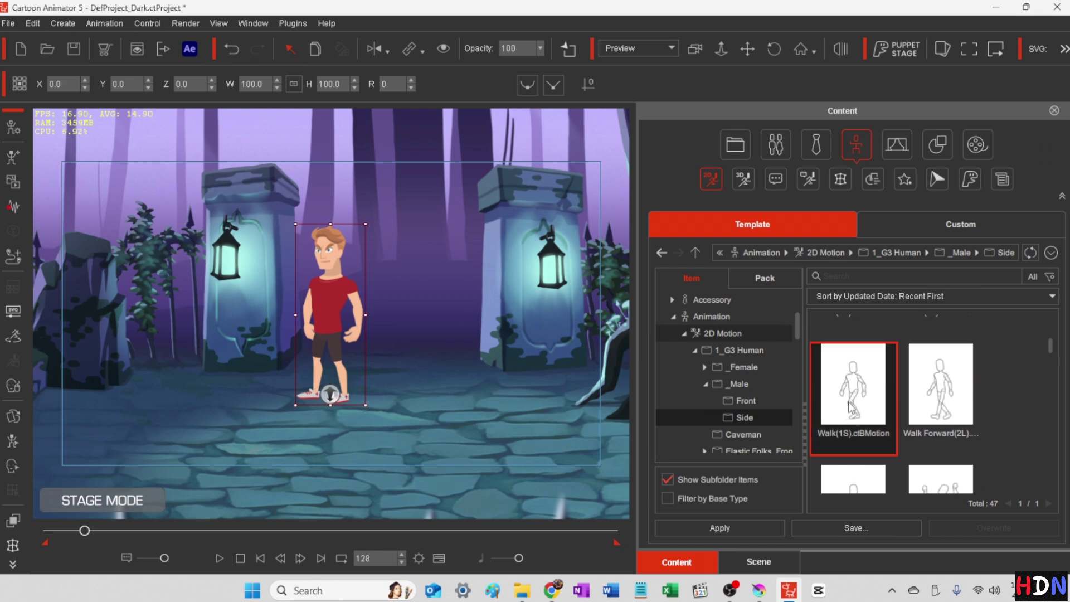
double_click(849, 406)
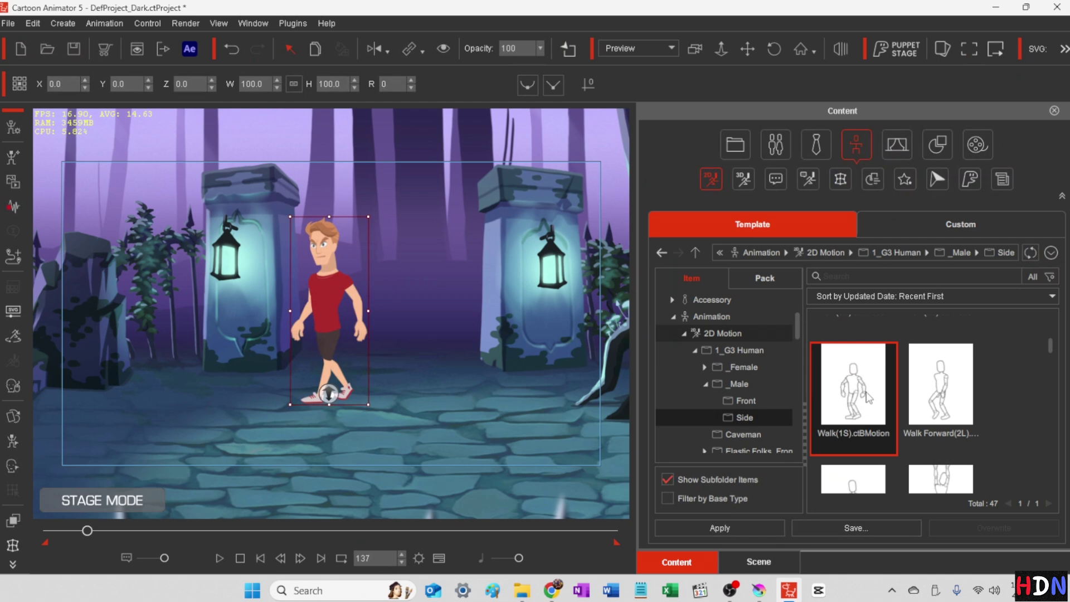
- Add Walk(2L) and preview it, then add Walk(3E)
scroll(873, 407, down, 1)
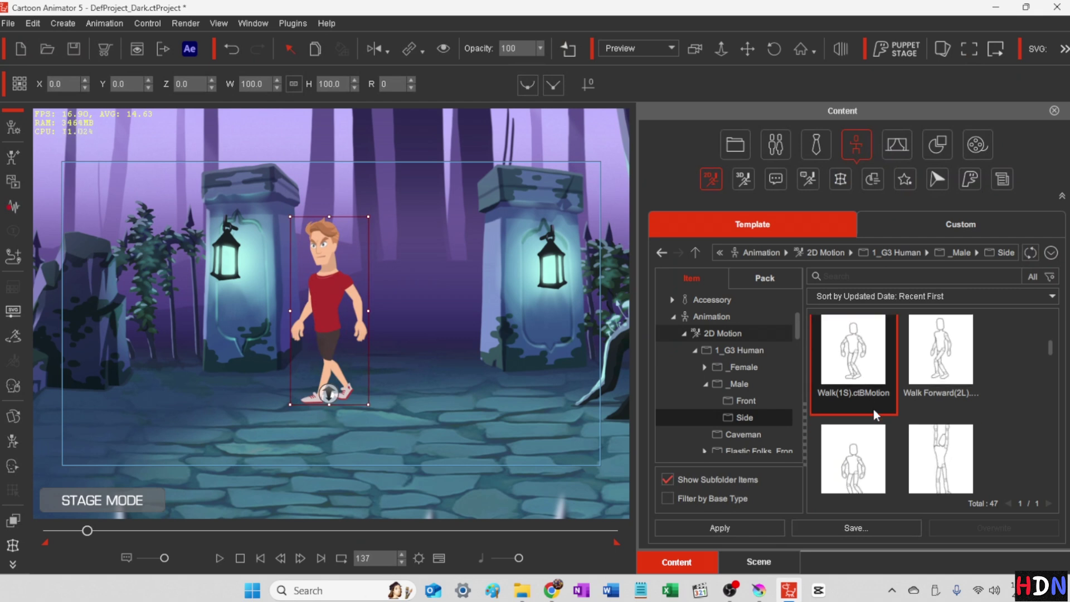
scroll(873, 412, up, 1)
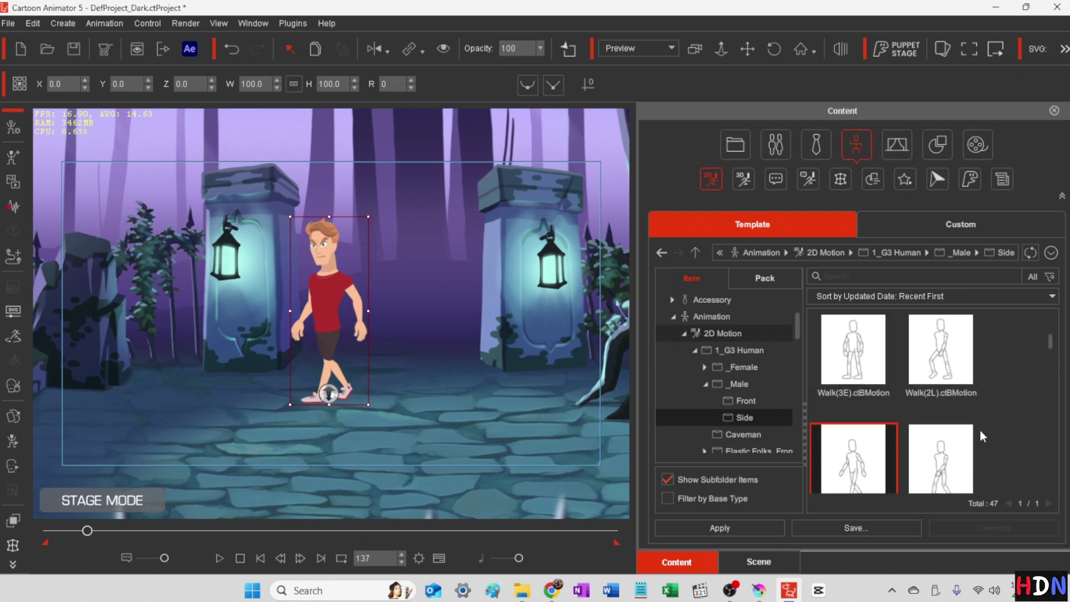
double_click(942, 359)
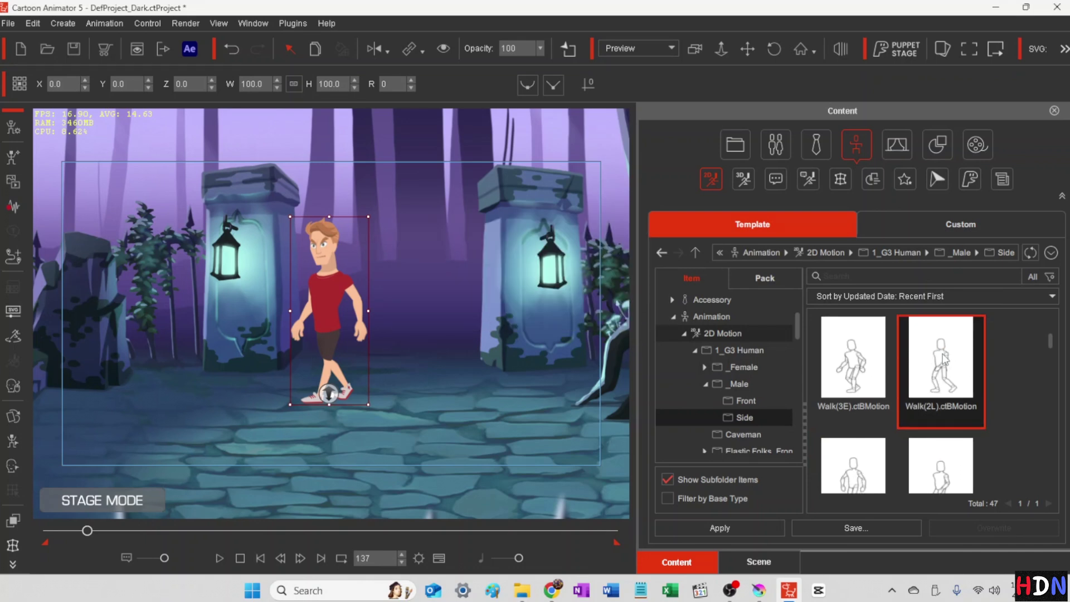
key(space)
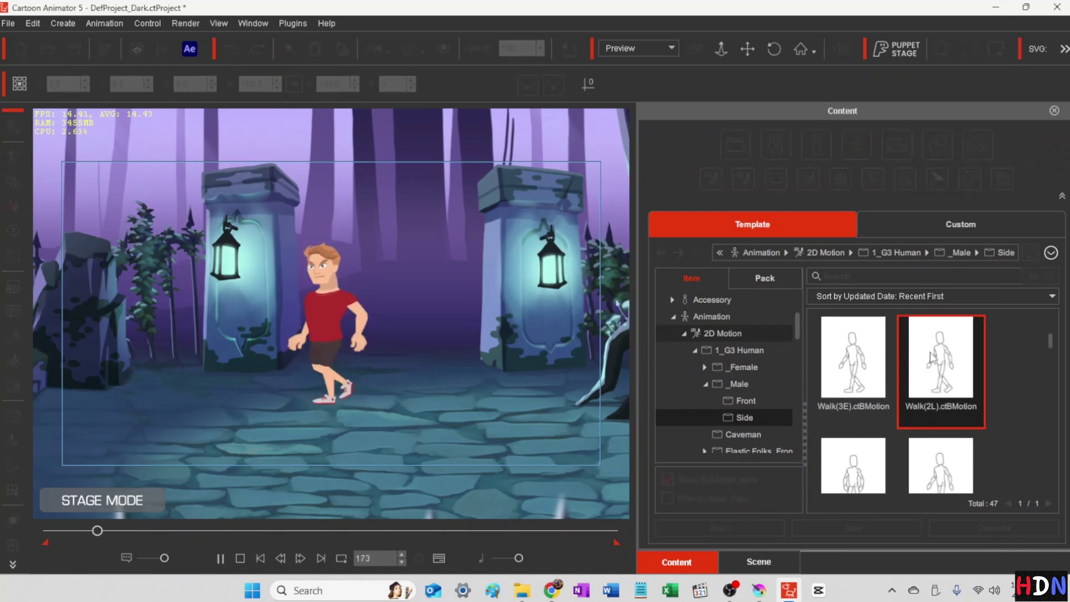
key(space)
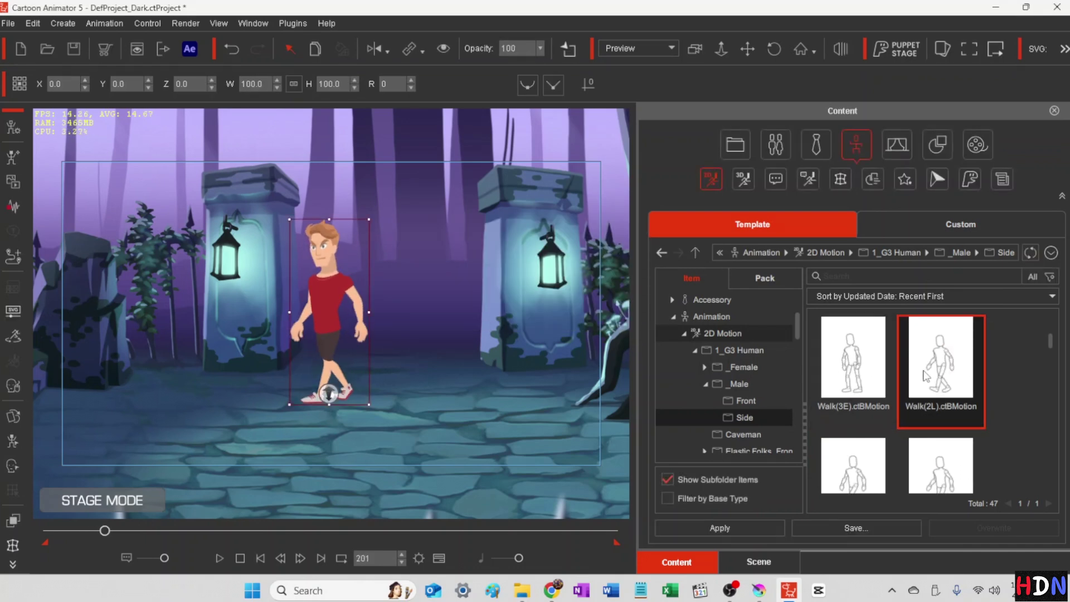
double_click(853, 368)
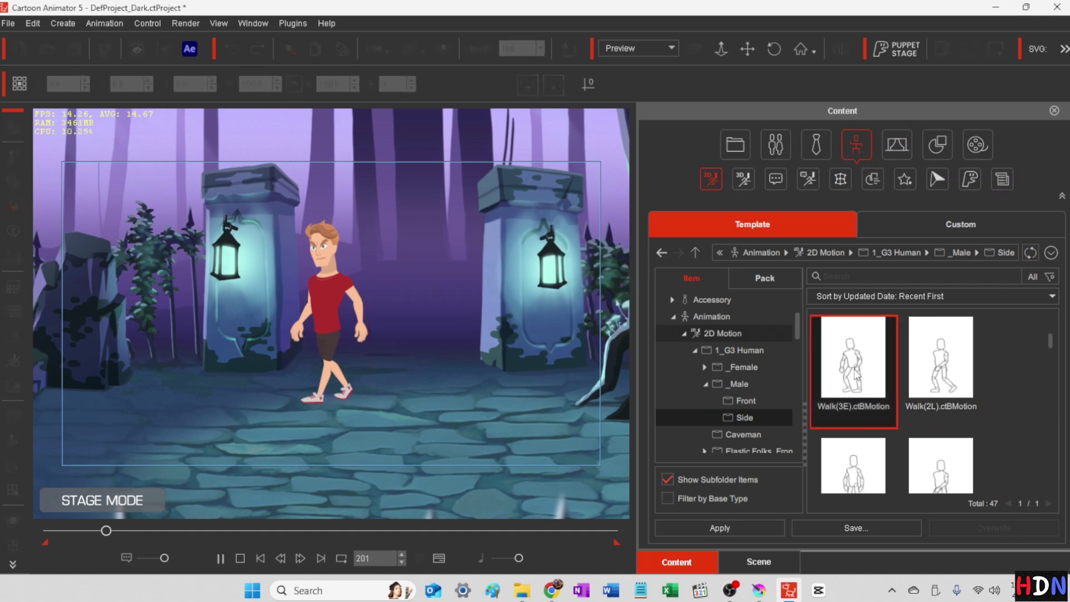
- Open the timeline on Johnny's Motion track and check the poses at frames 128 and 137
click(439, 558)
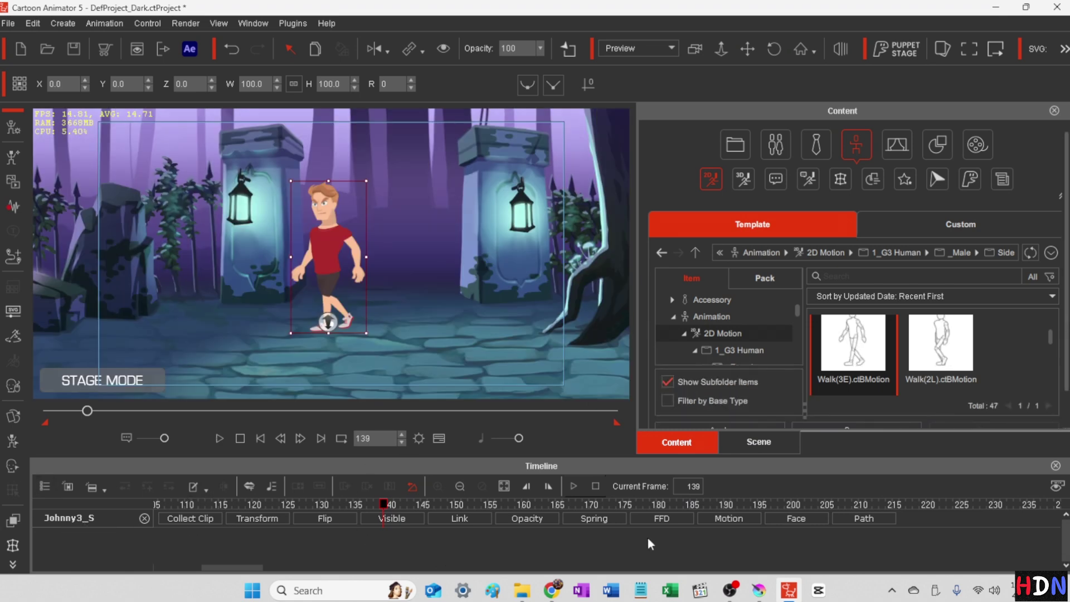
click(735, 517)
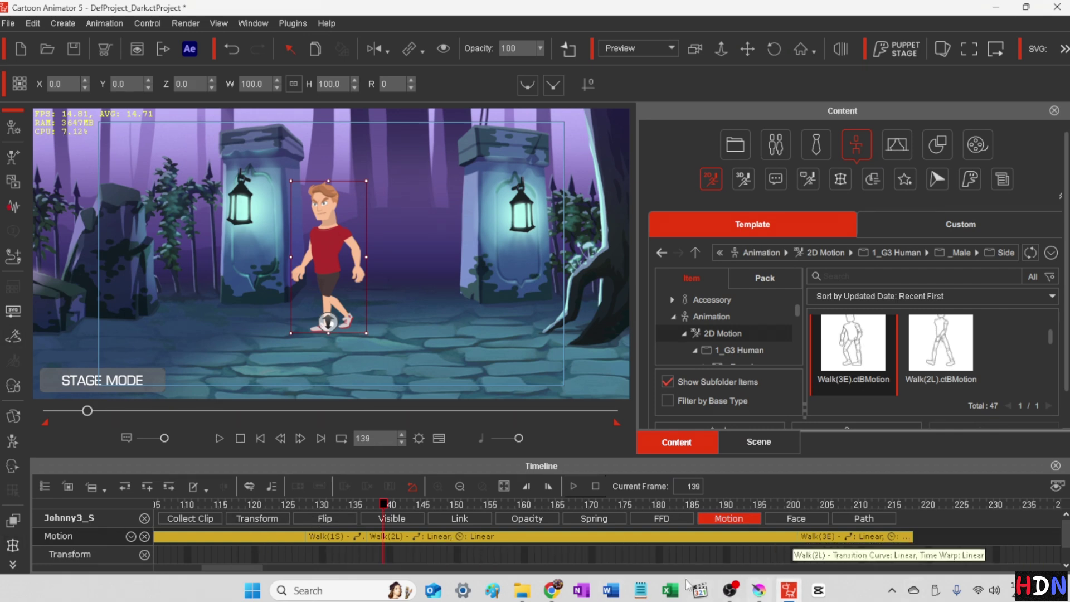
drag(363, 504, 306, 493)
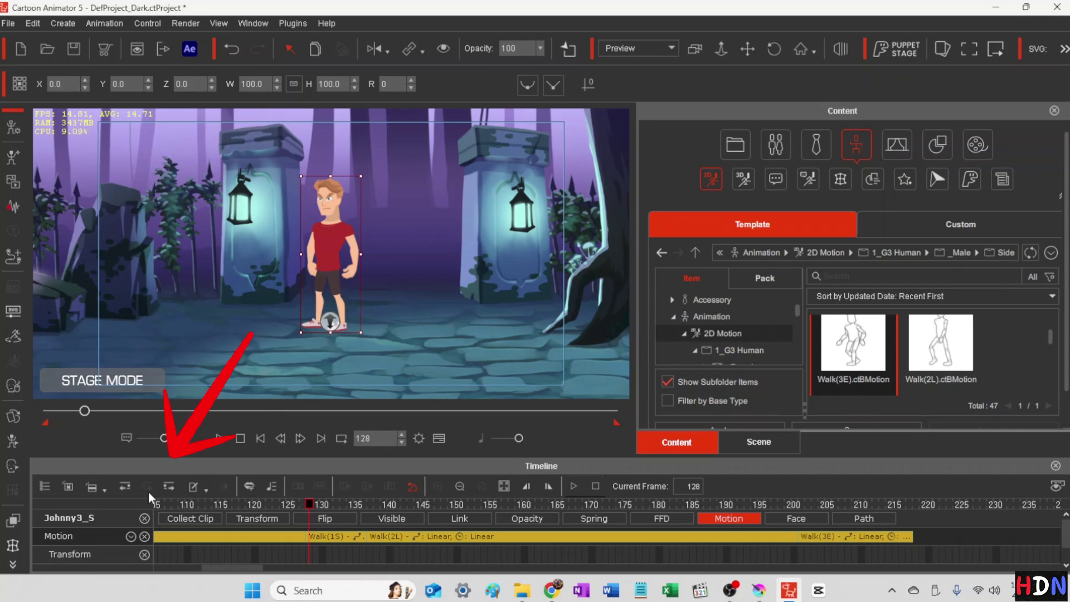
click(168, 486)
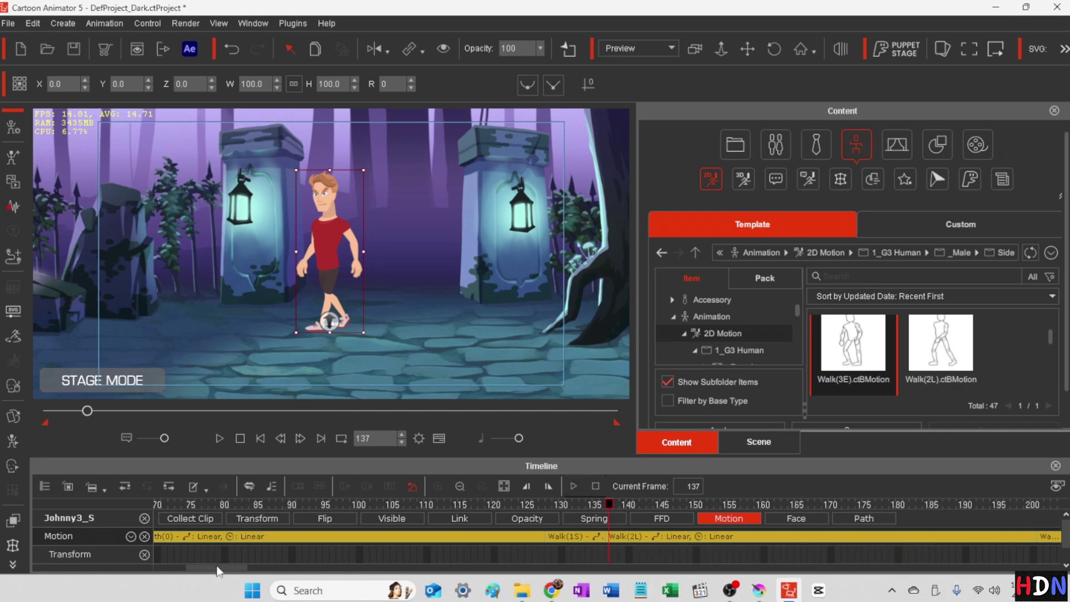
drag(217, 569, 233, 568)
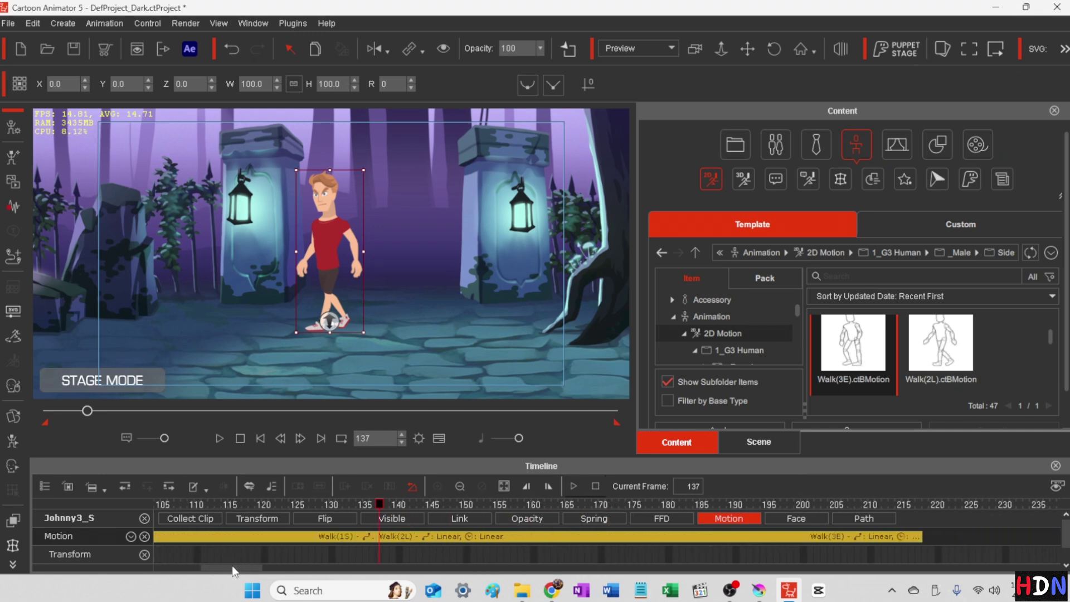
- At frame 217, move Johnny left beside the left lantern pillar and play back to check
click(920, 502)
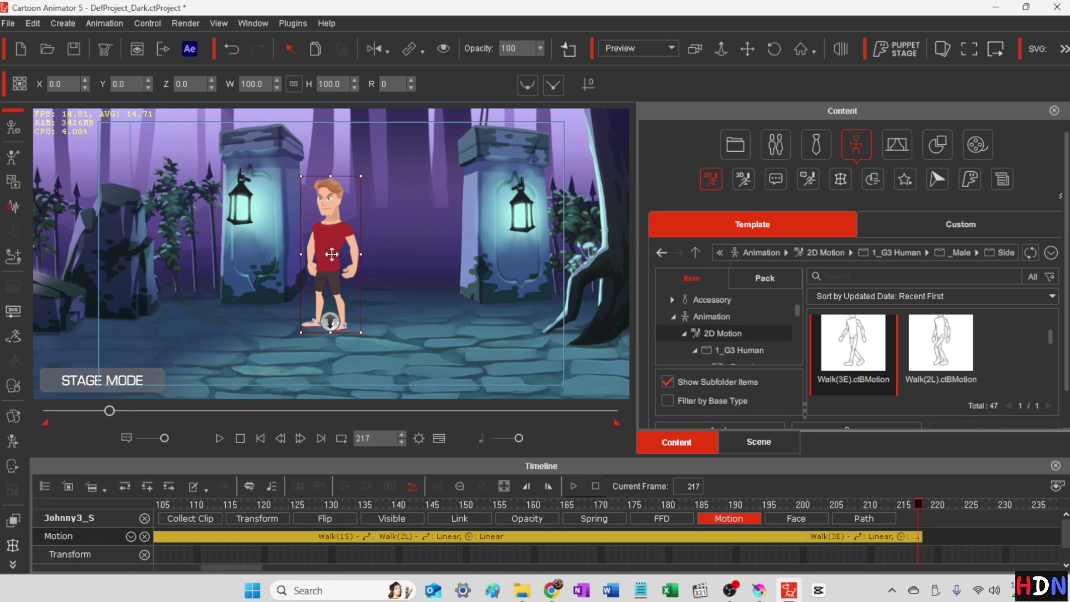
drag(331, 250, 223, 272)
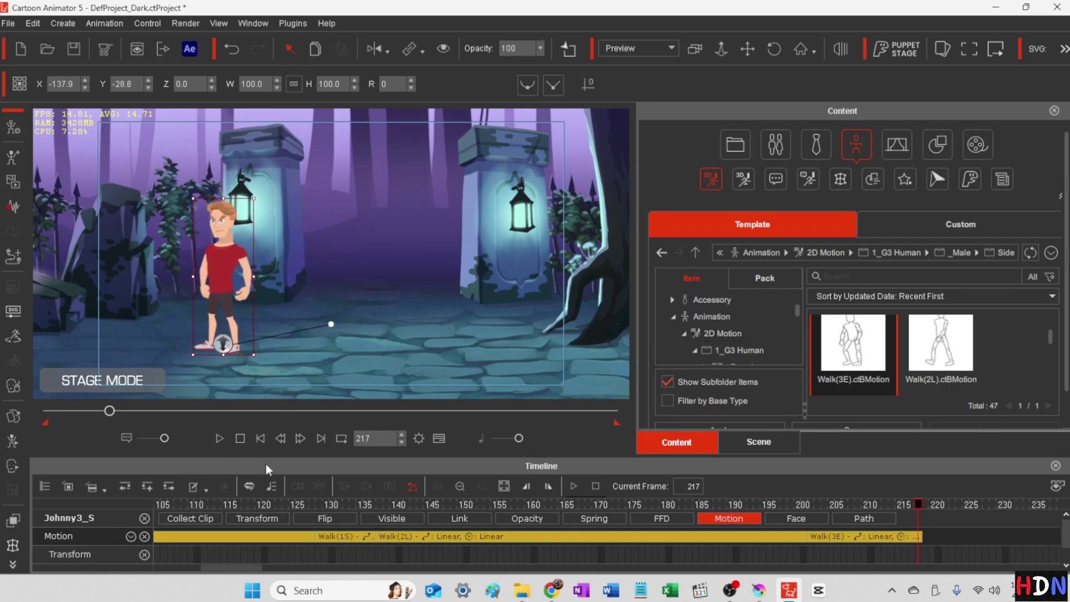
click(261, 438)
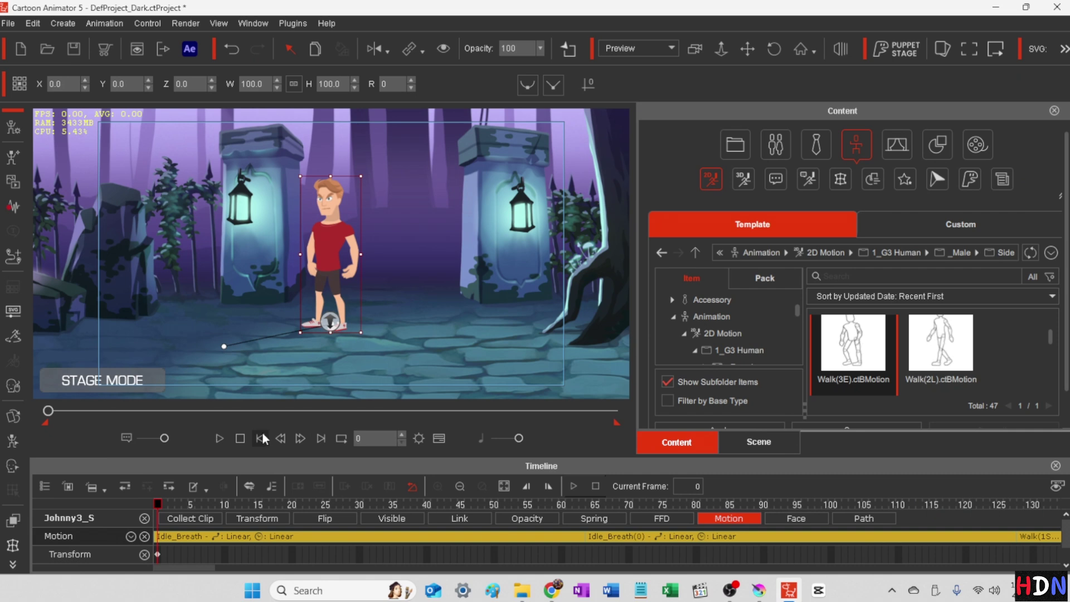
key(space)
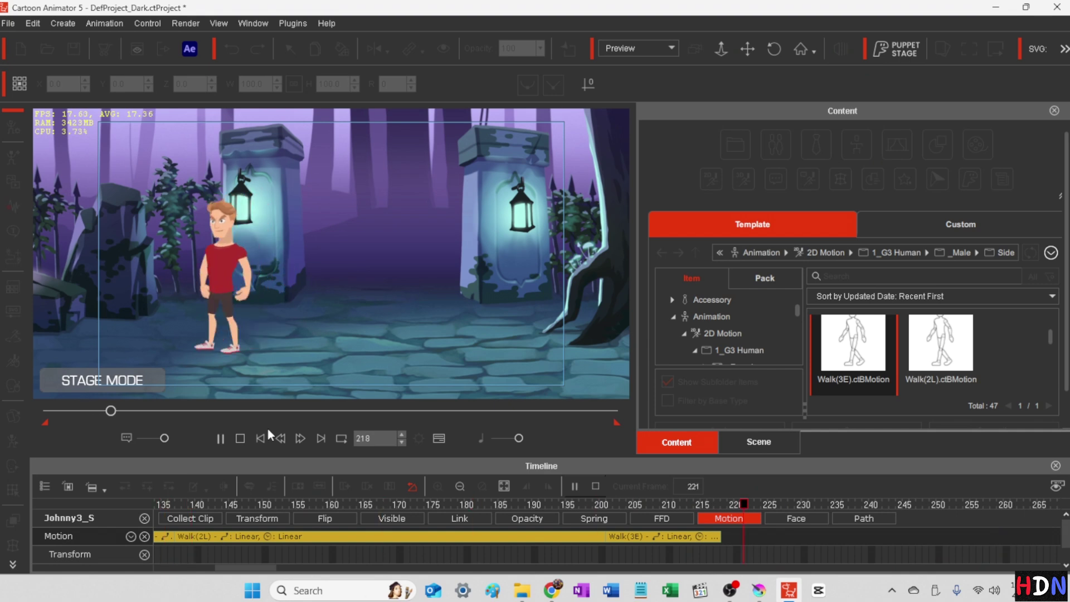
key(space)
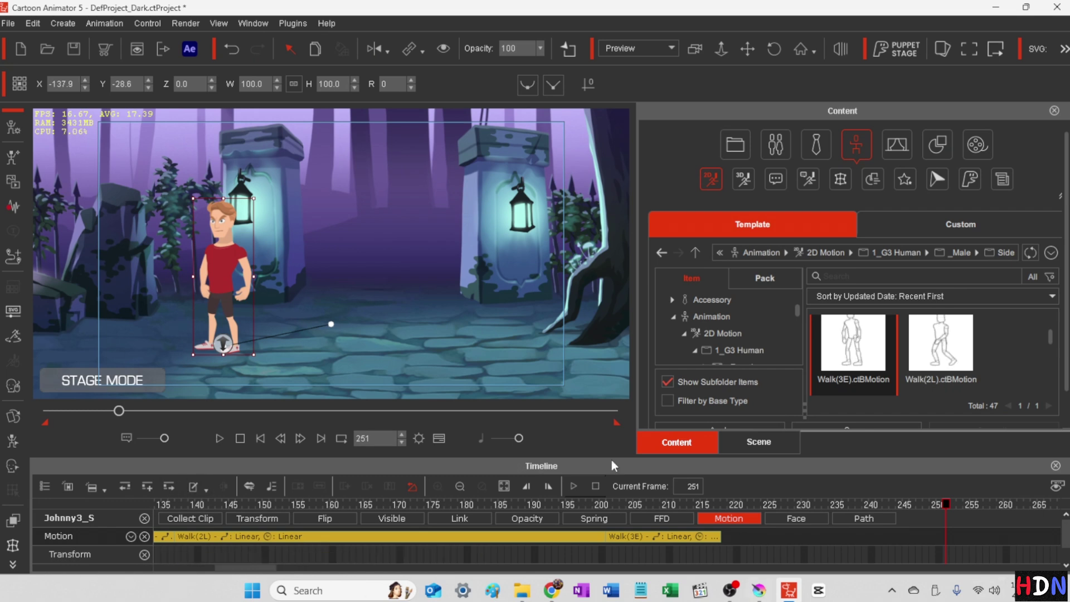
click(504, 486)
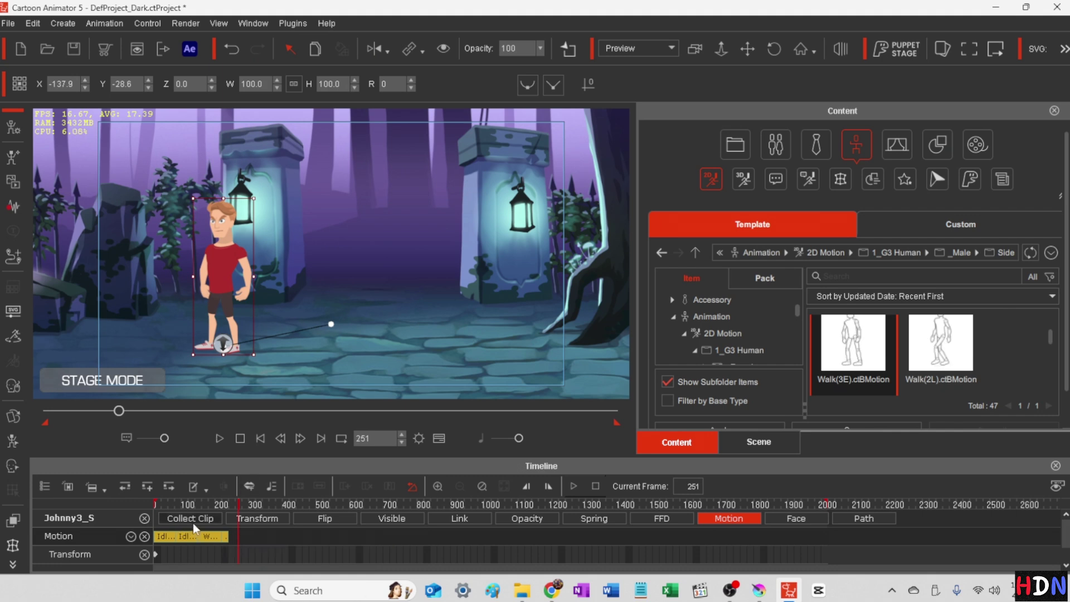
- Move Johnny's Transform keyframe from frame 74 to about frame 128 and play to check the timing
click(256, 519)
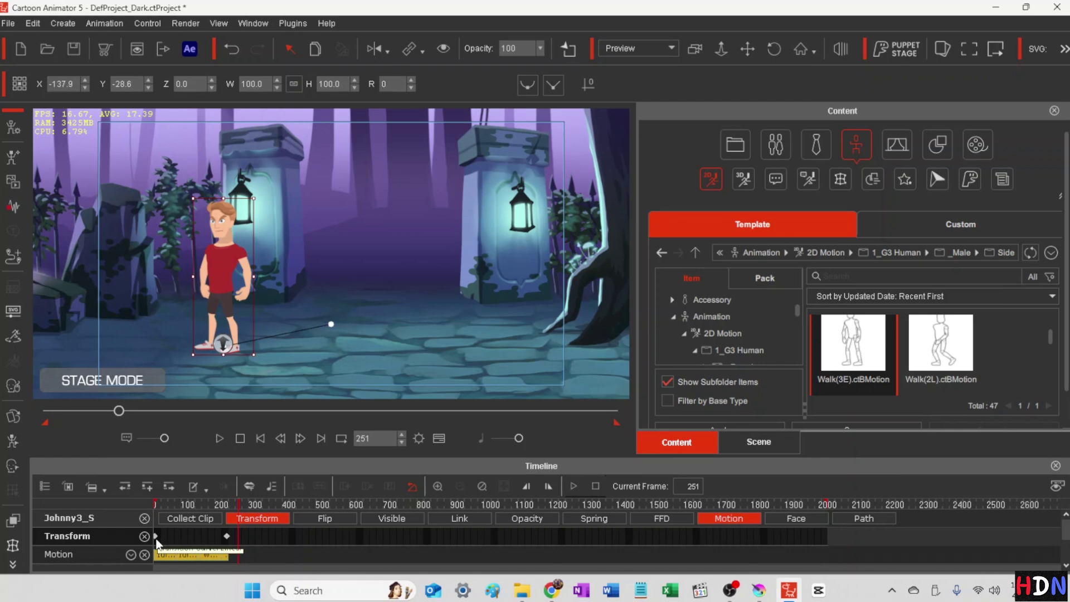
drag(156, 536, 182, 537)
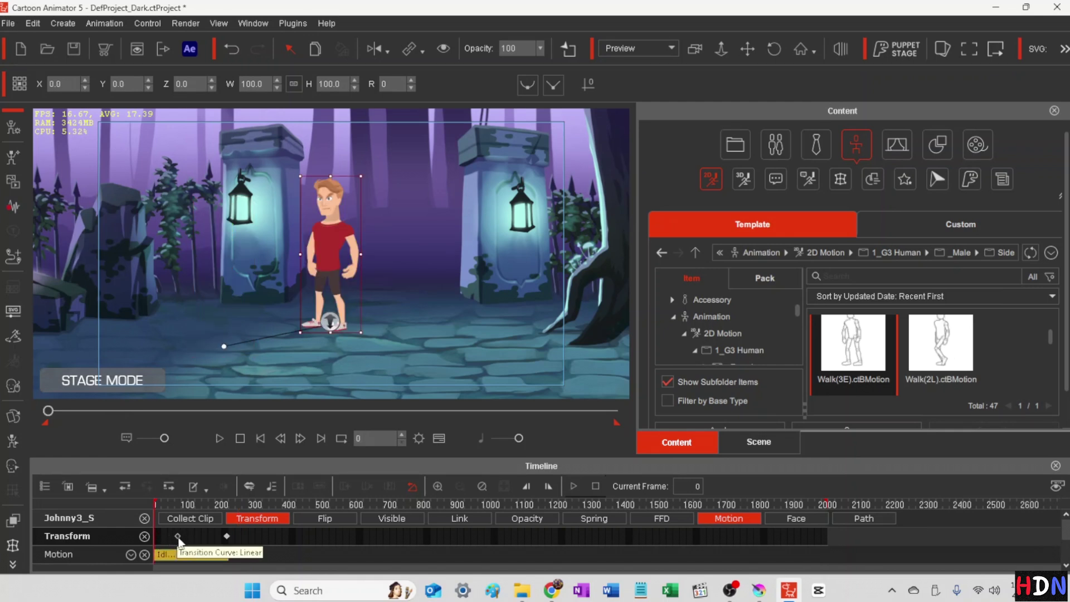
click(180, 538)
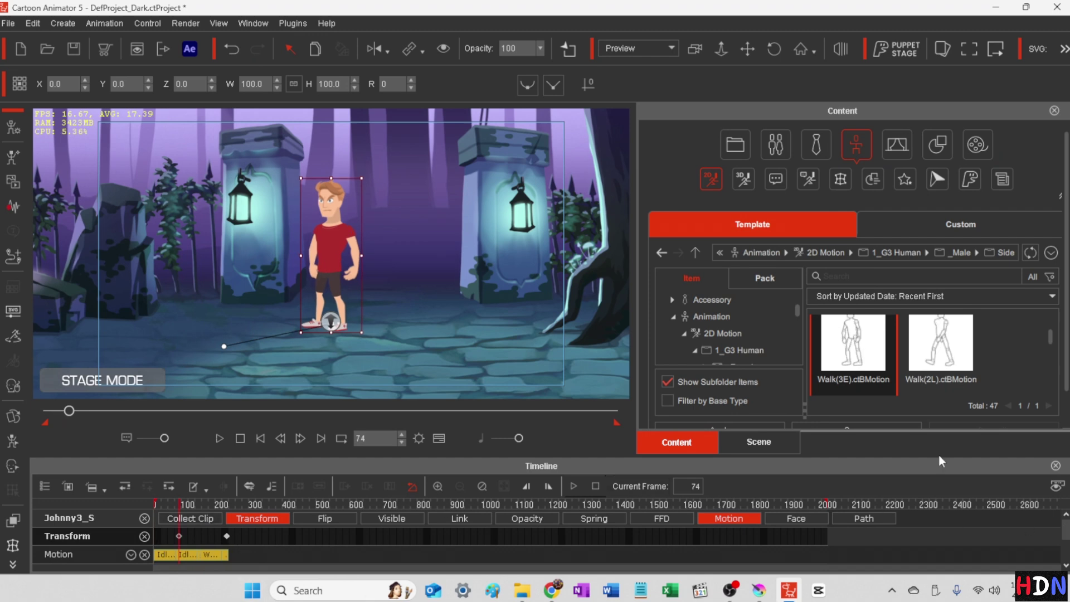
click(438, 487)
click(437, 486)
click(439, 486)
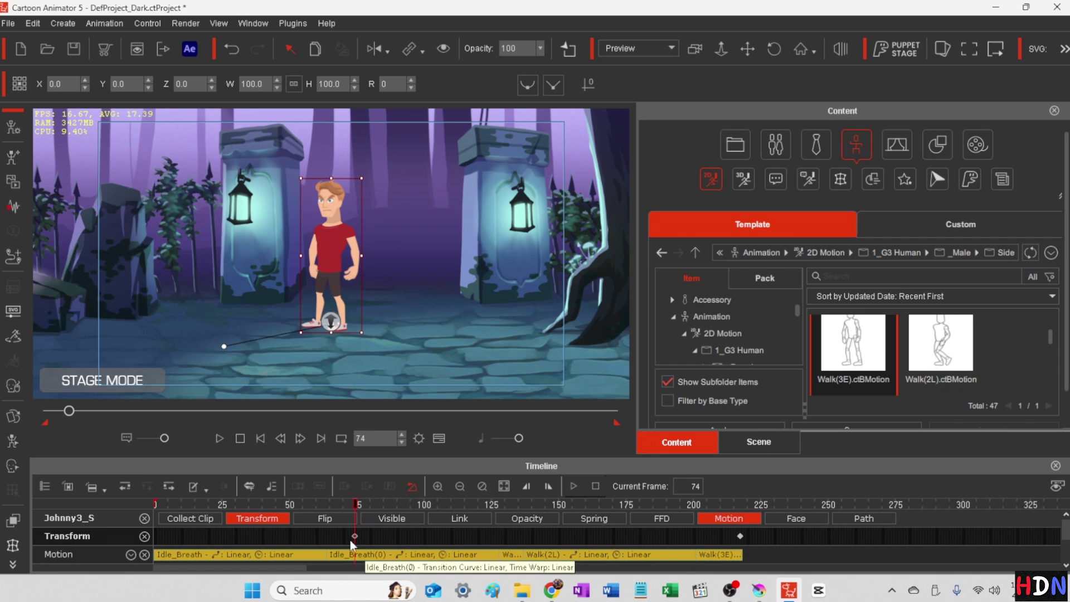
drag(355, 536, 499, 534)
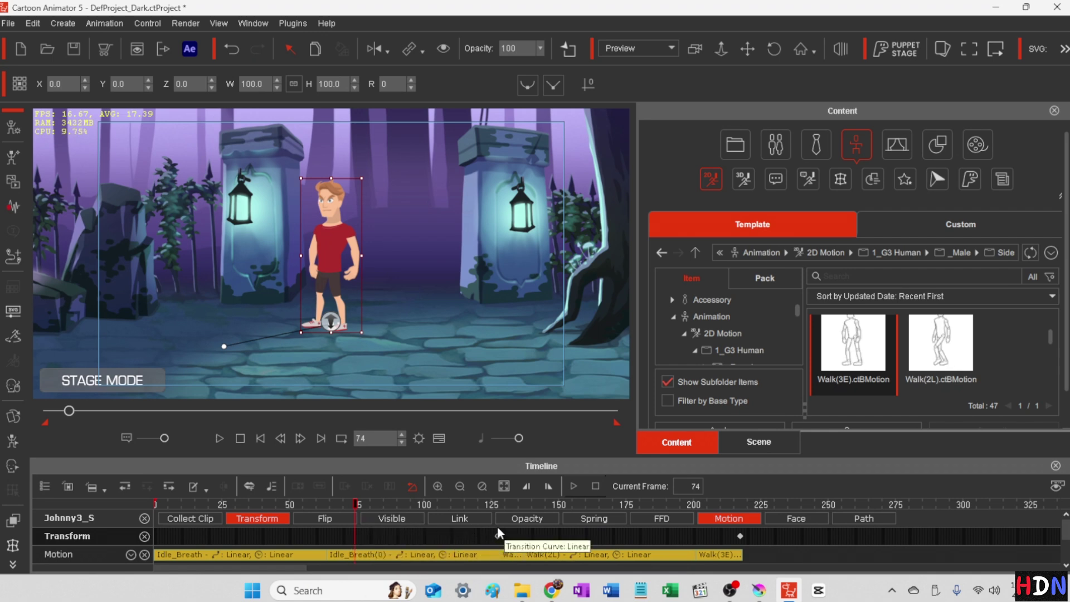
click(502, 530)
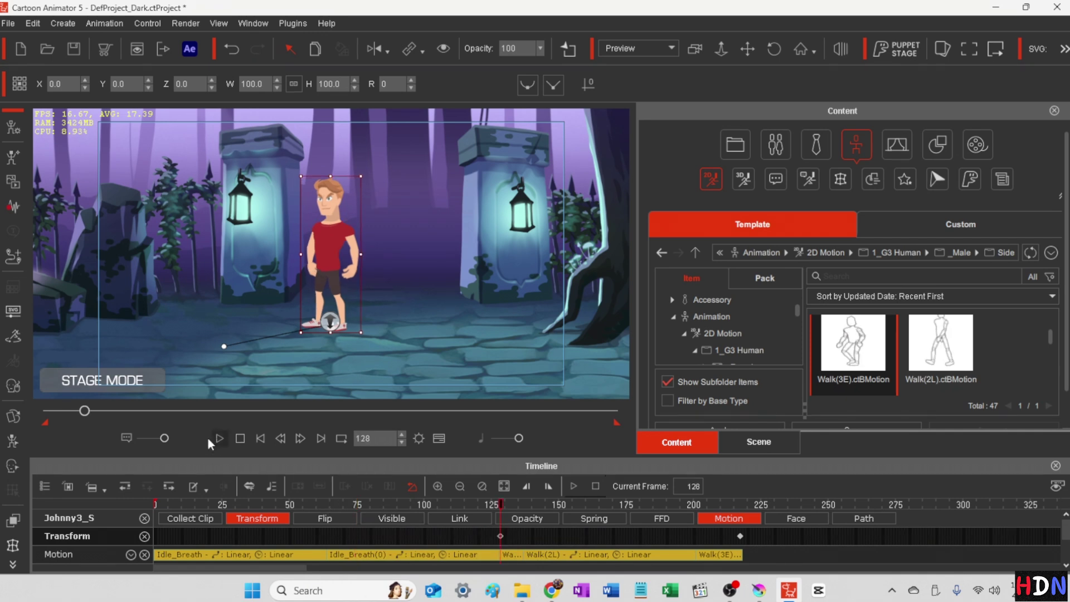
key(space)
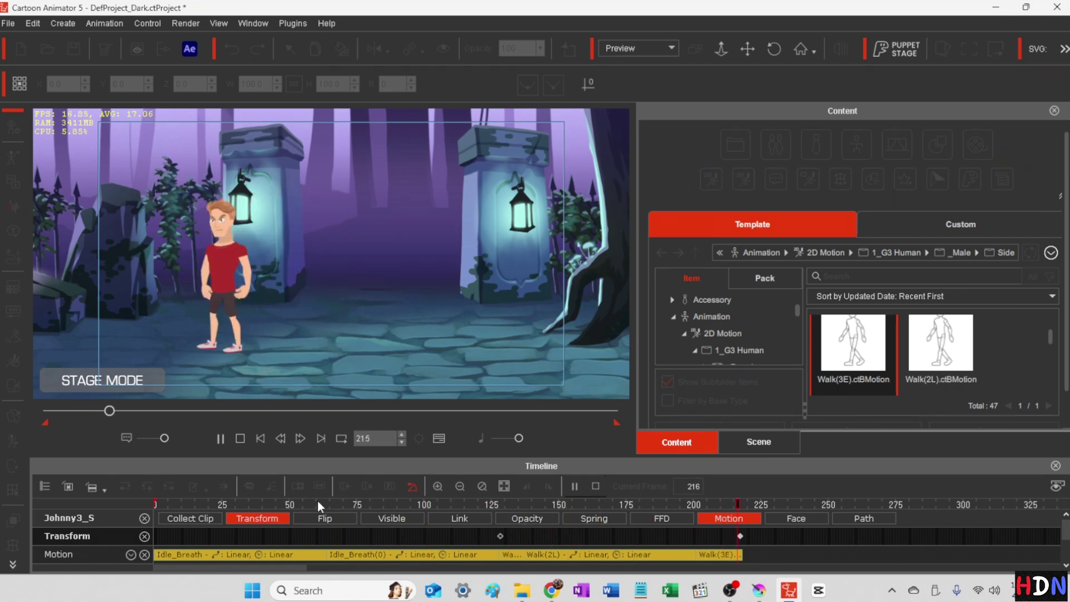
key(space)
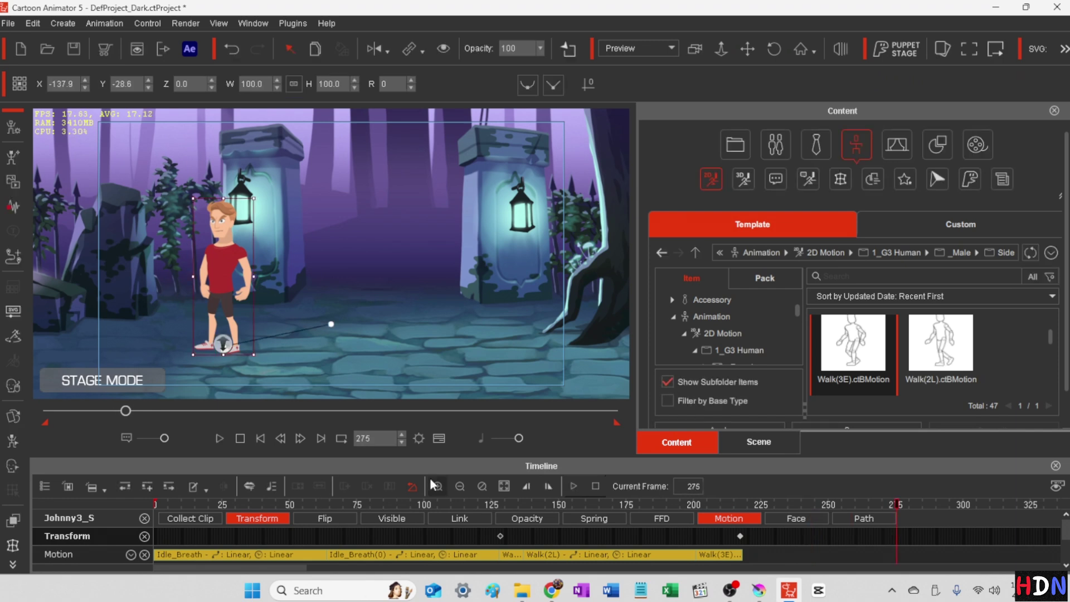
click(670, 506)
key(space)
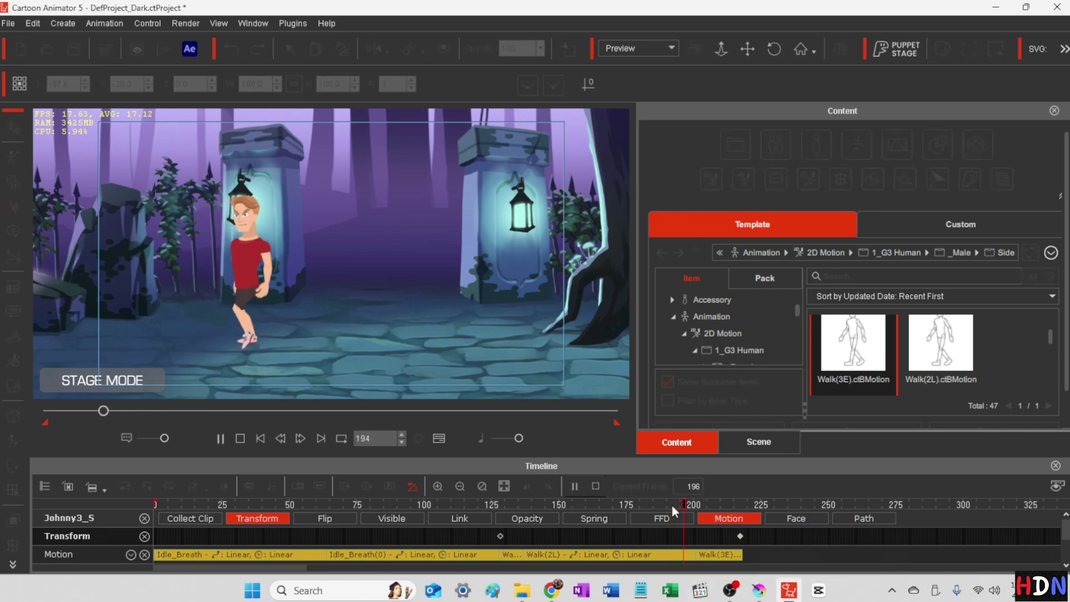
key(space)
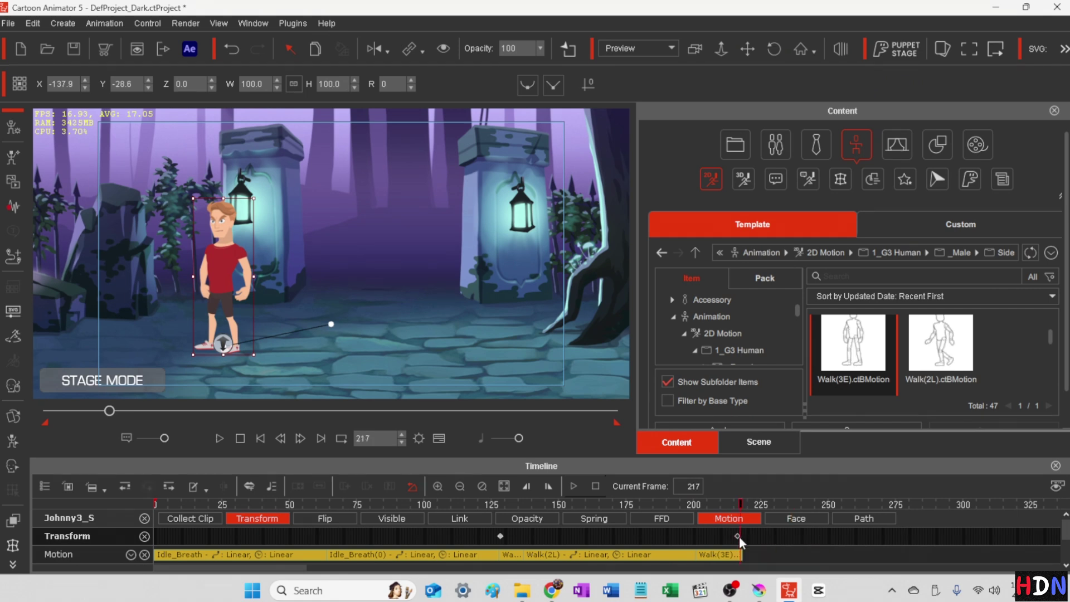
click(678, 504)
key(space)
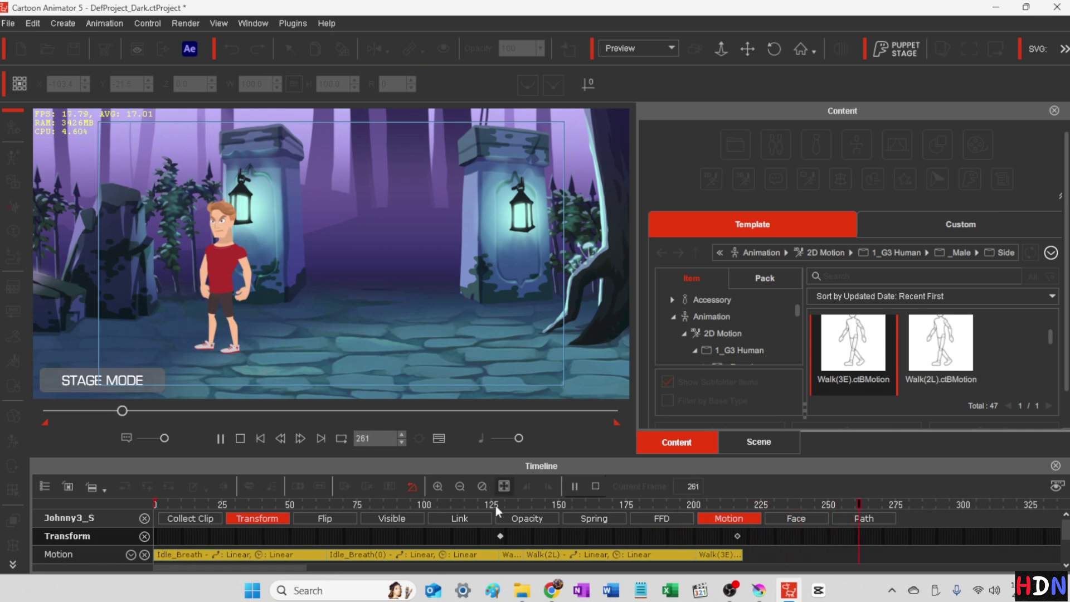
click(458, 503)
click(738, 536)
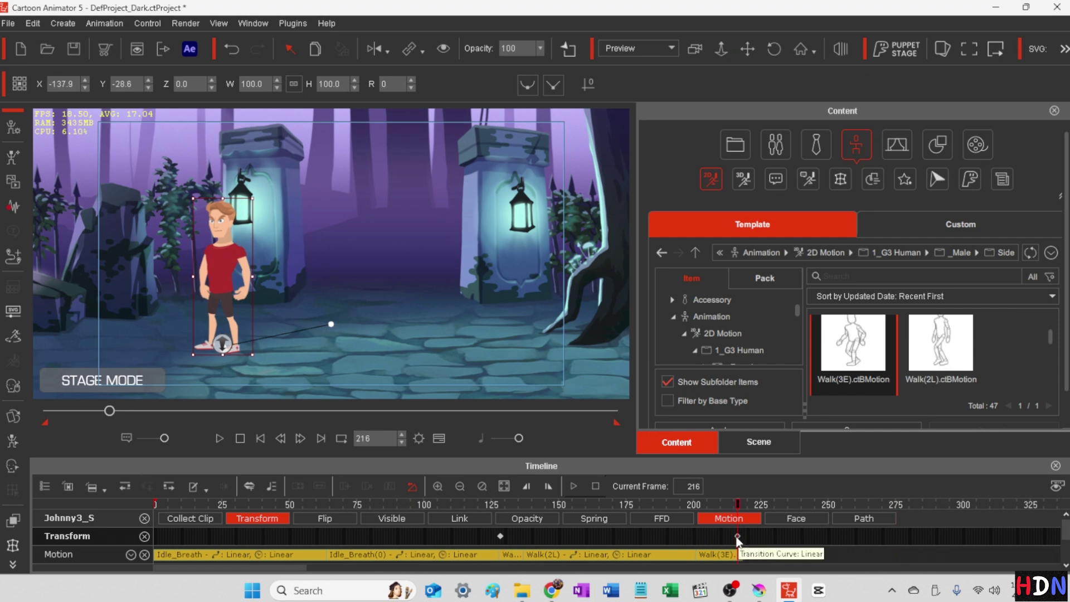
key(Left)
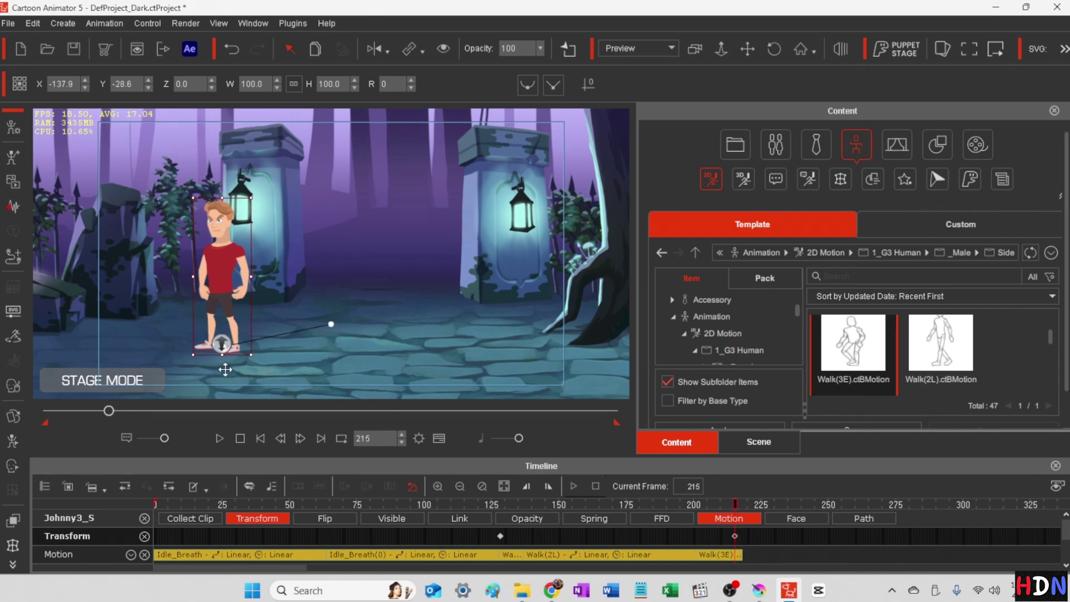
key(space)
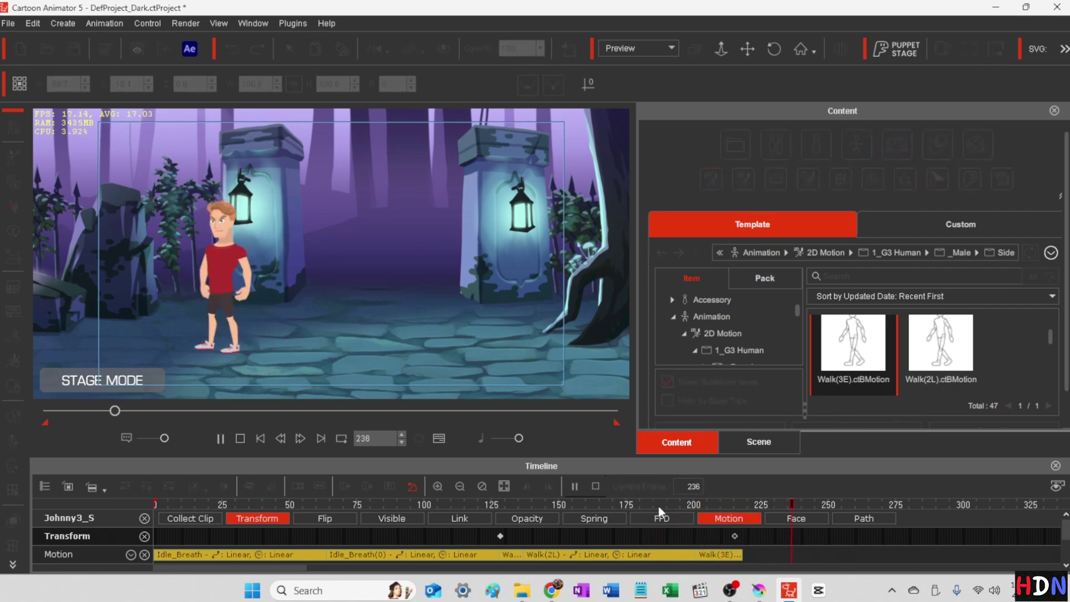
key(space)
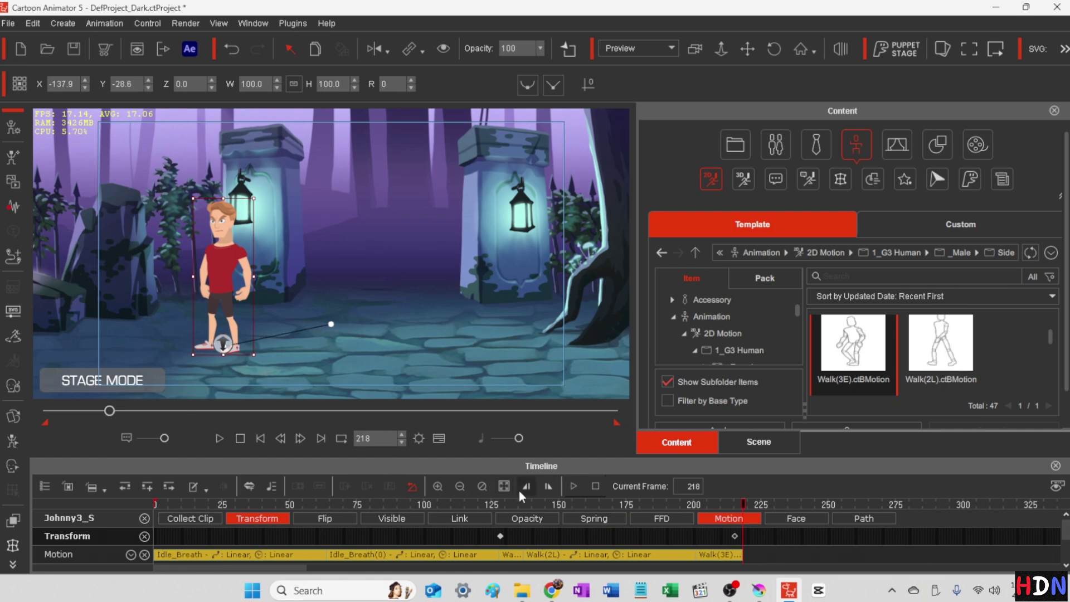
- End the preview playback range at frame 218, then jump to frame 189
click(547, 488)
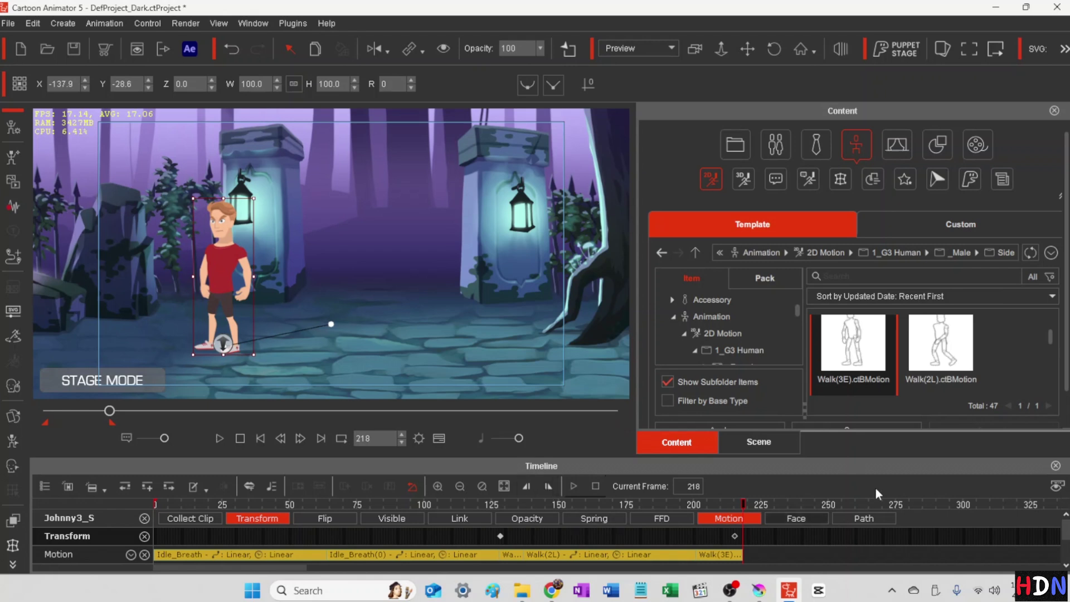
click(663, 503)
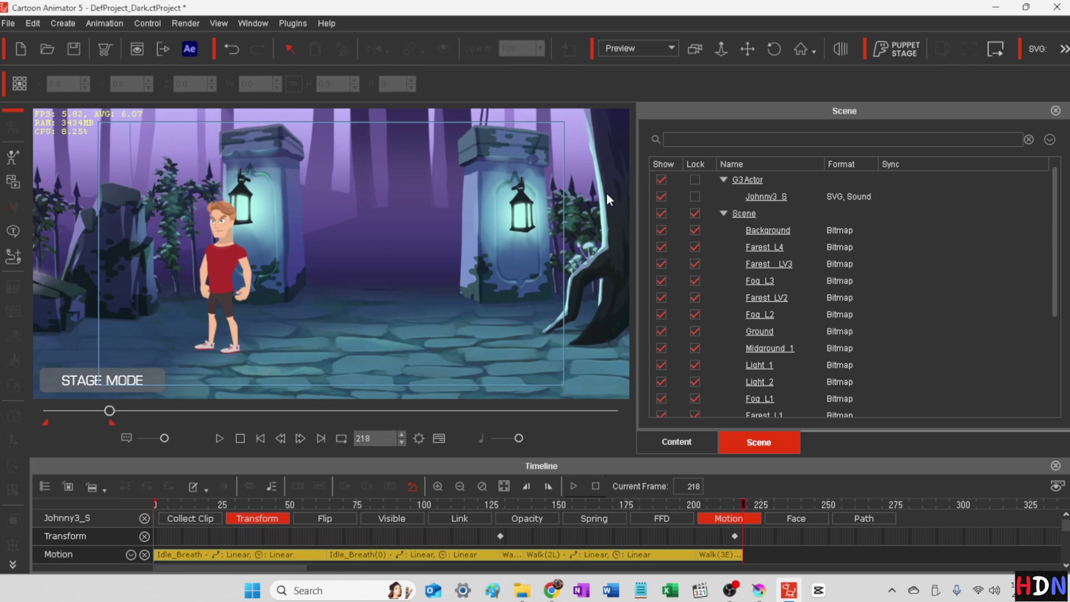
- Preview the Haunted Forest stage full-screen with F12
key(F12)
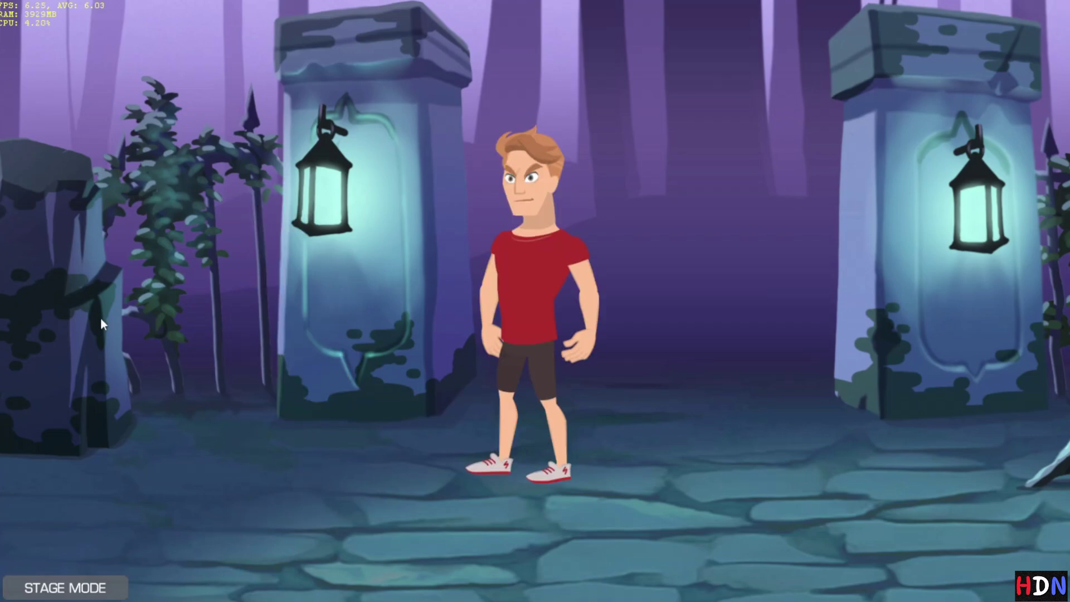
- Exit full-screen and paste an Idle_Breath clip on Johnny3_S's Motion track at frame 218
key(Escape)
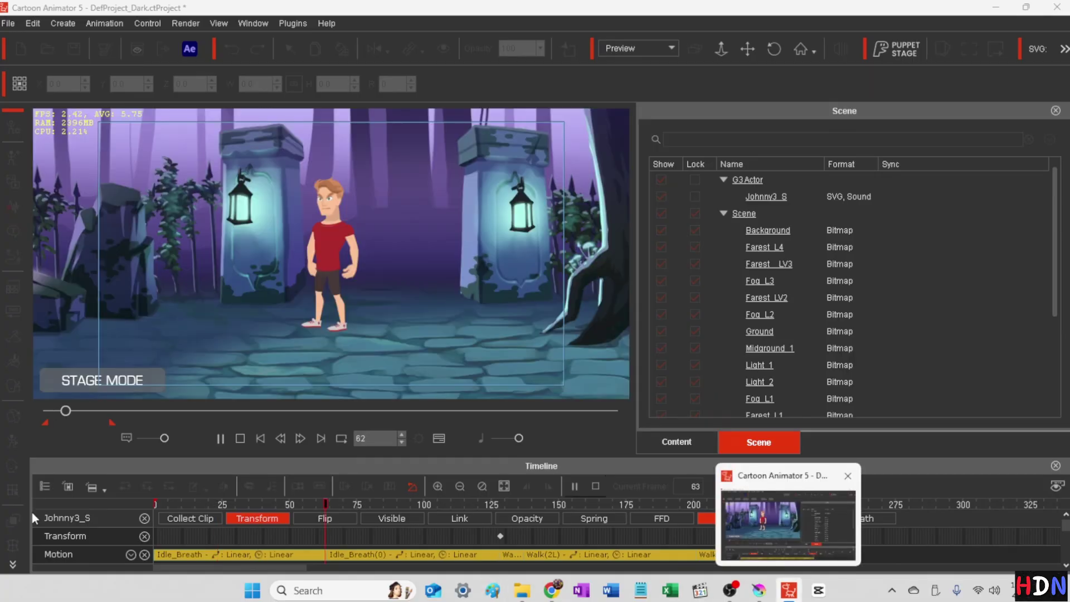
key(space)
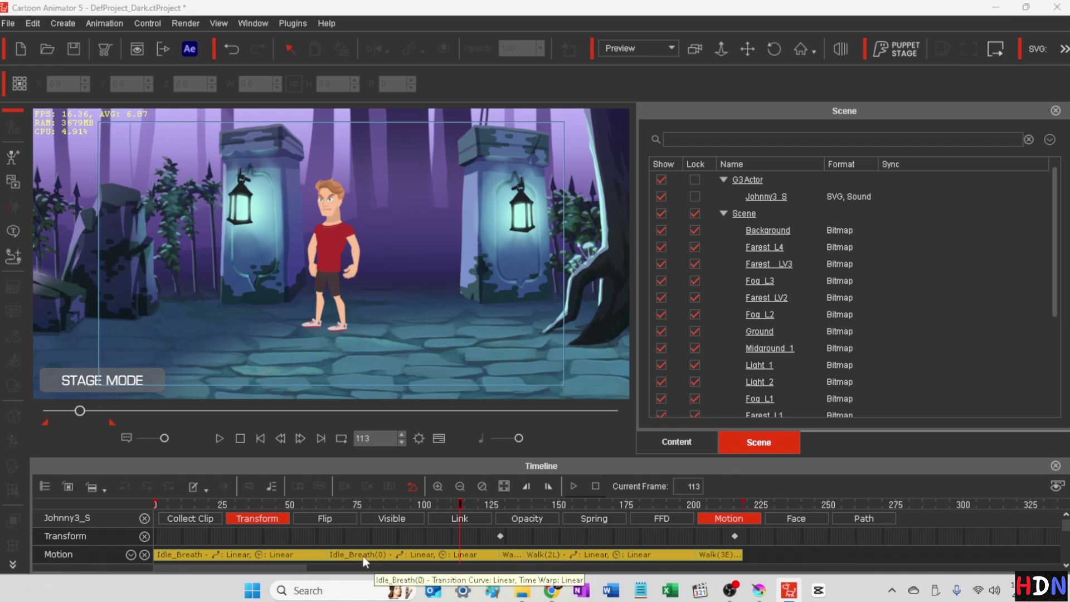
click(363, 557)
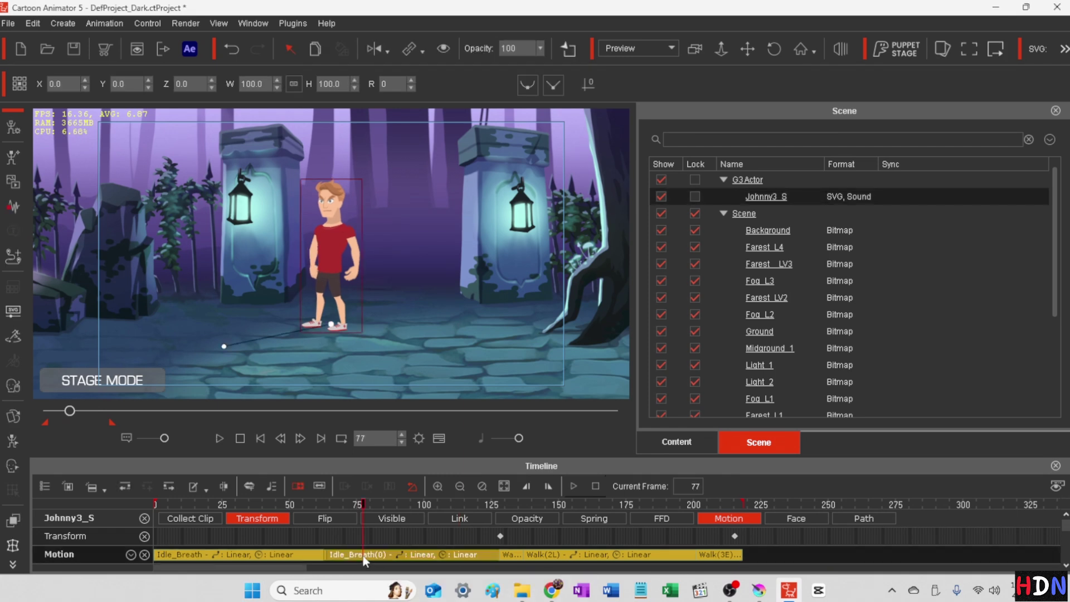
click(745, 554)
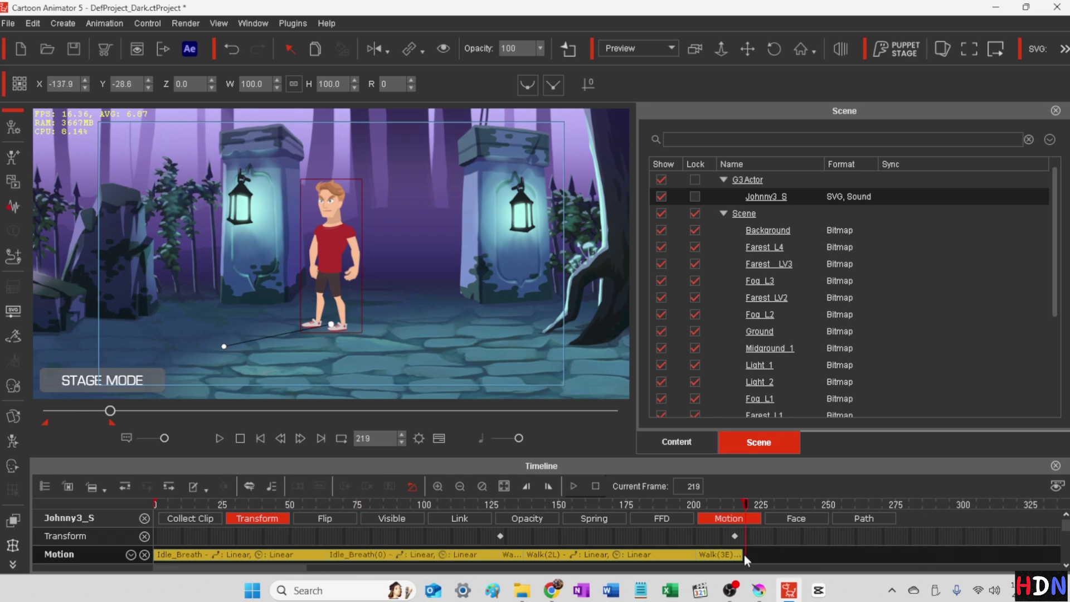
click(743, 505)
key(ctrl+v)
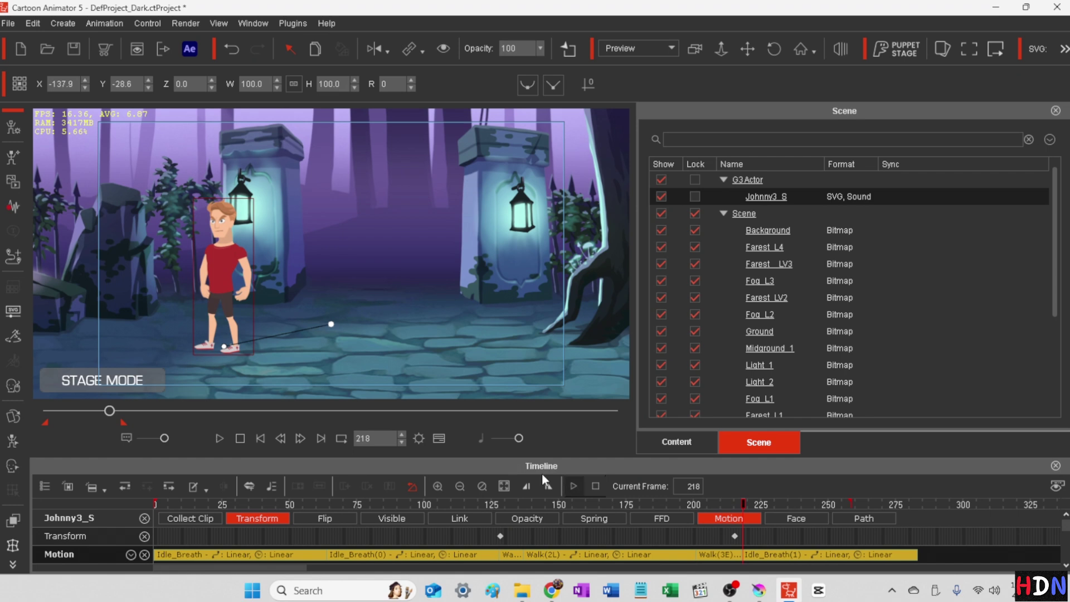
- Zoom in on the walk's end, rewind to frame 0 and select Johnny
click(438, 486)
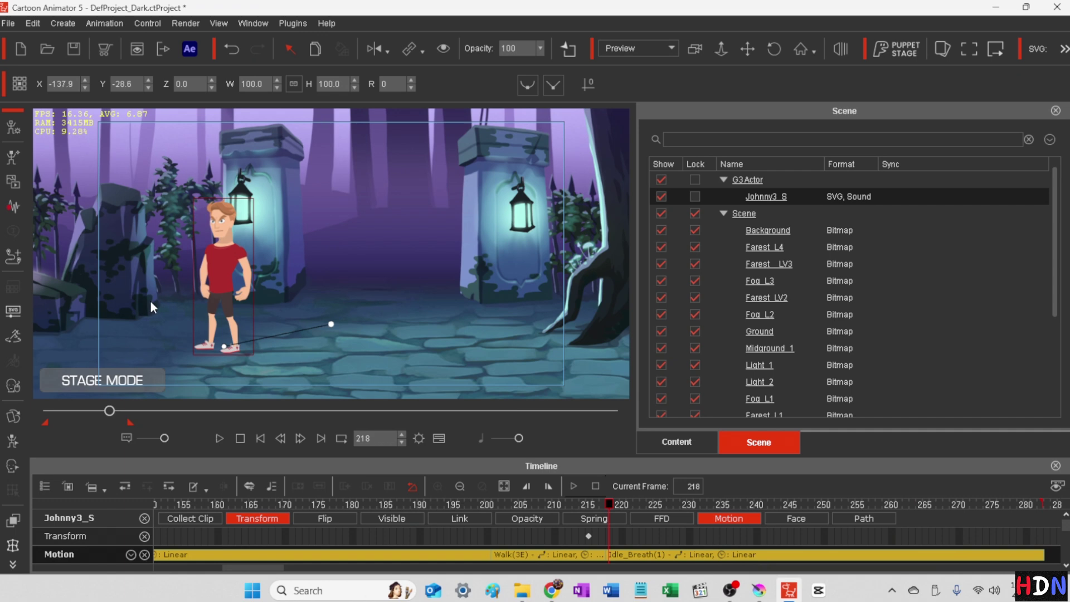
click(259, 439)
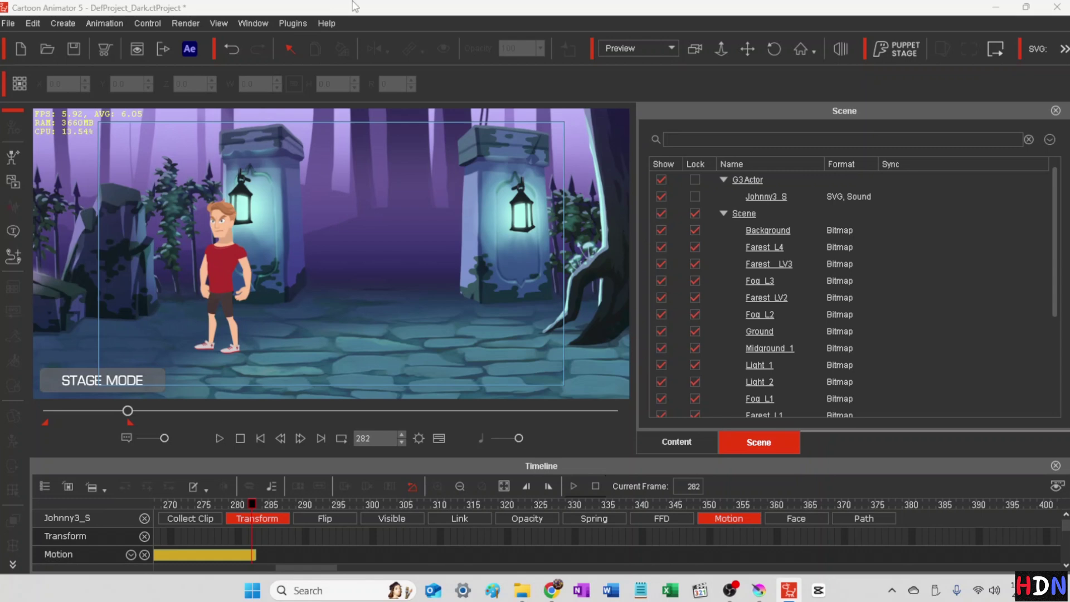
click(260, 439)
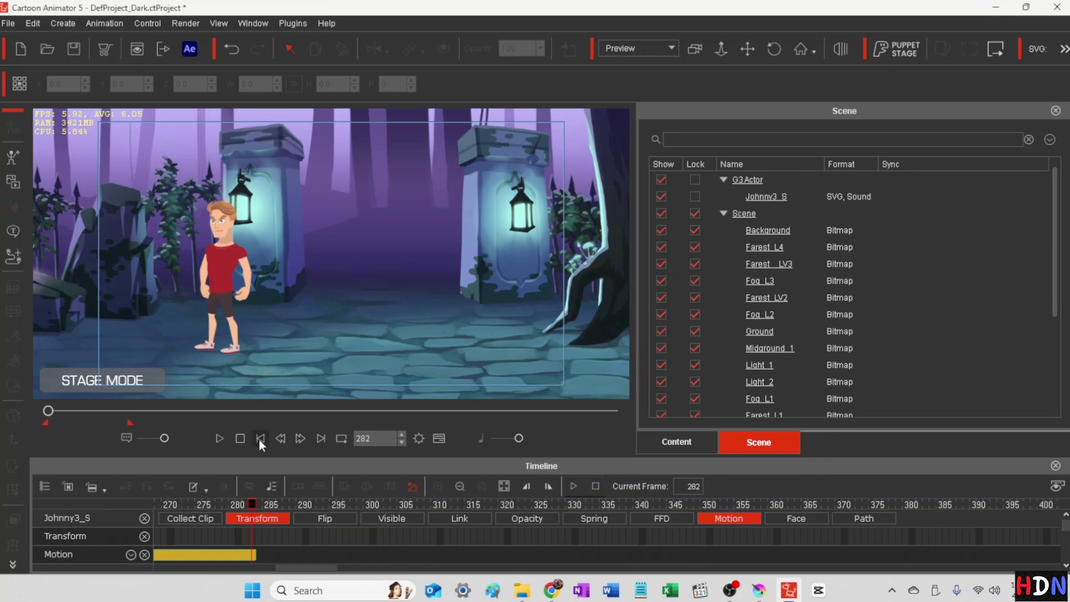
click(326, 250)
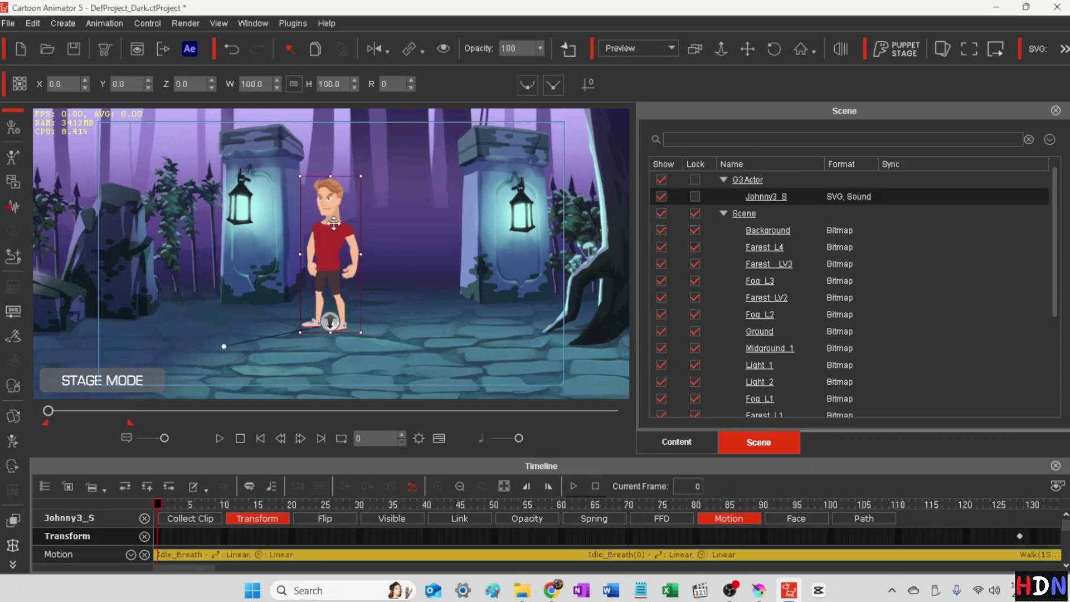
- Record a 6.72-second voice line for Johnny3_S and play back to check the lip-sync
click(58, 23)
mouse_move(165, 102)
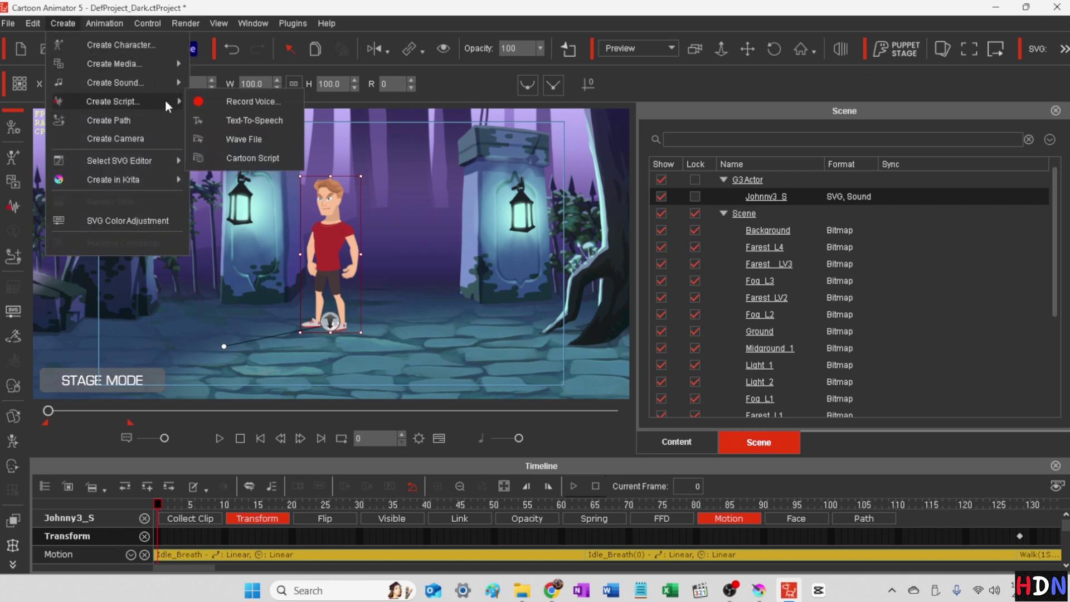
click(239, 100)
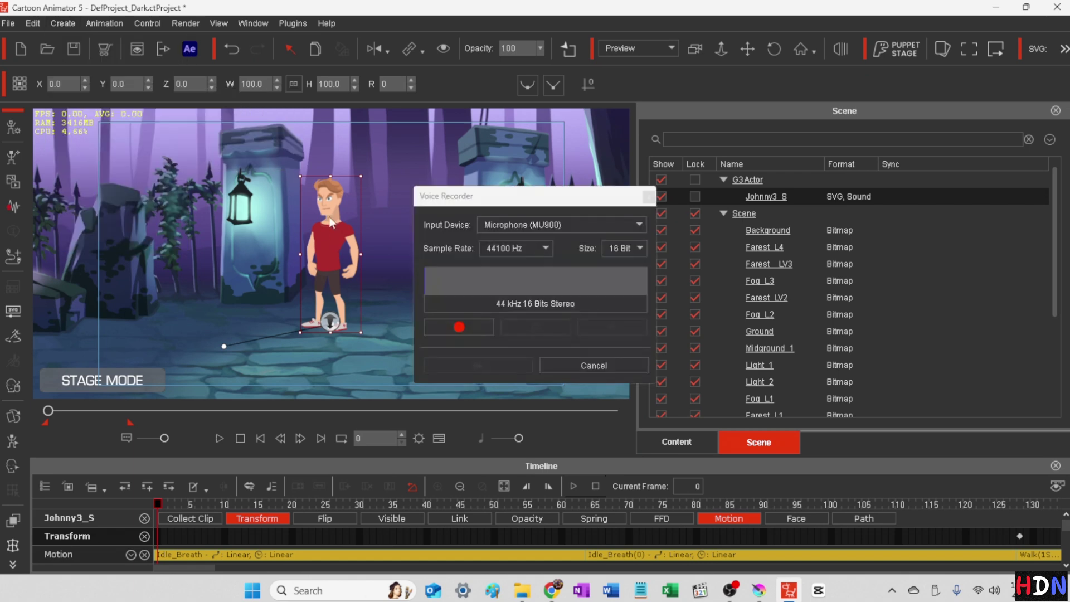
click(459, 328)
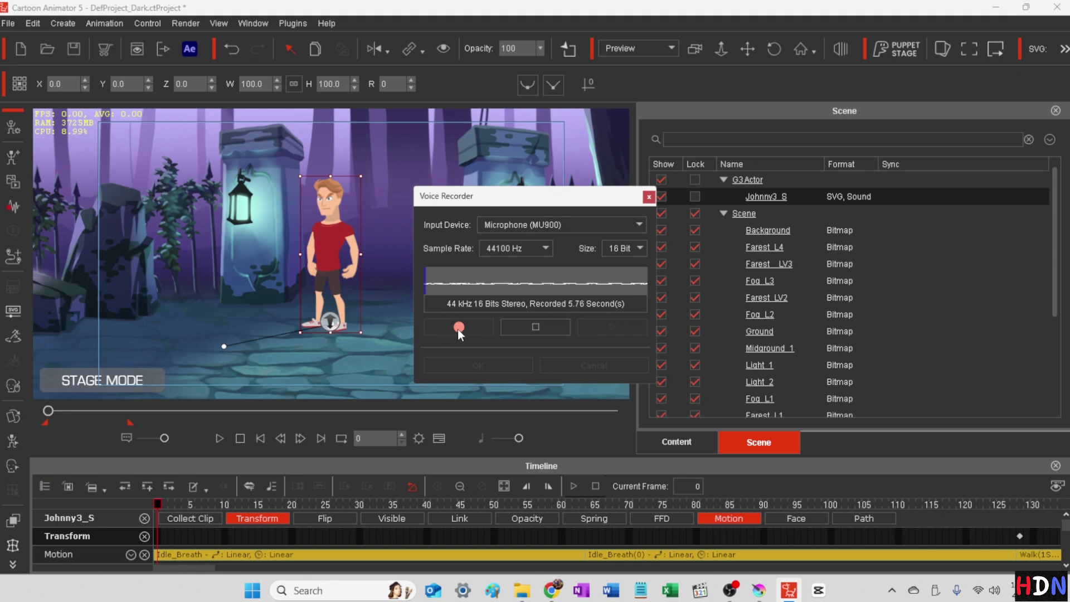
click(533, 329)
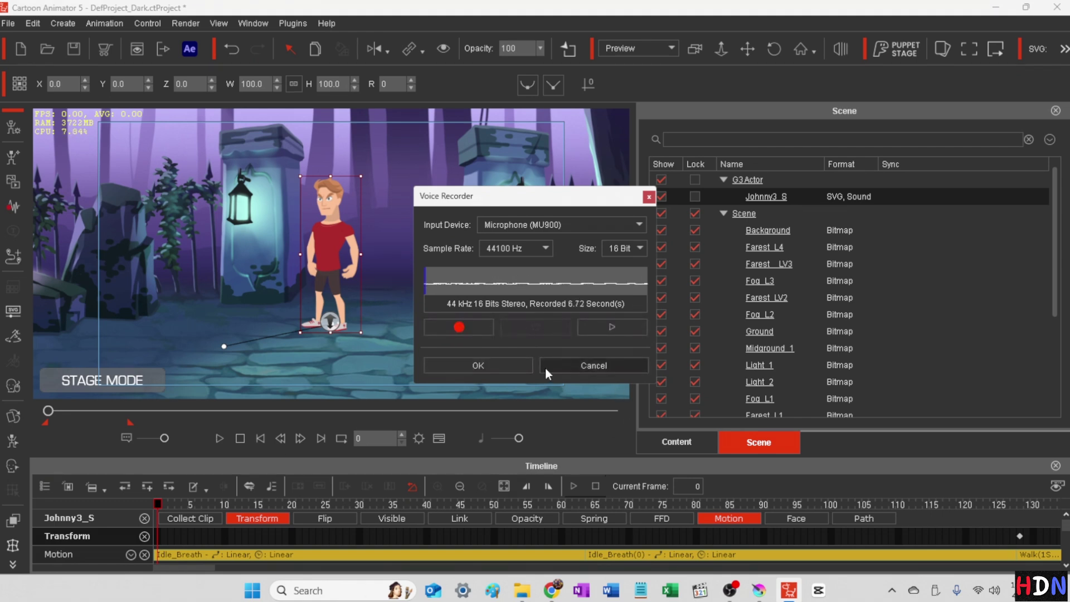
click(475, 369)
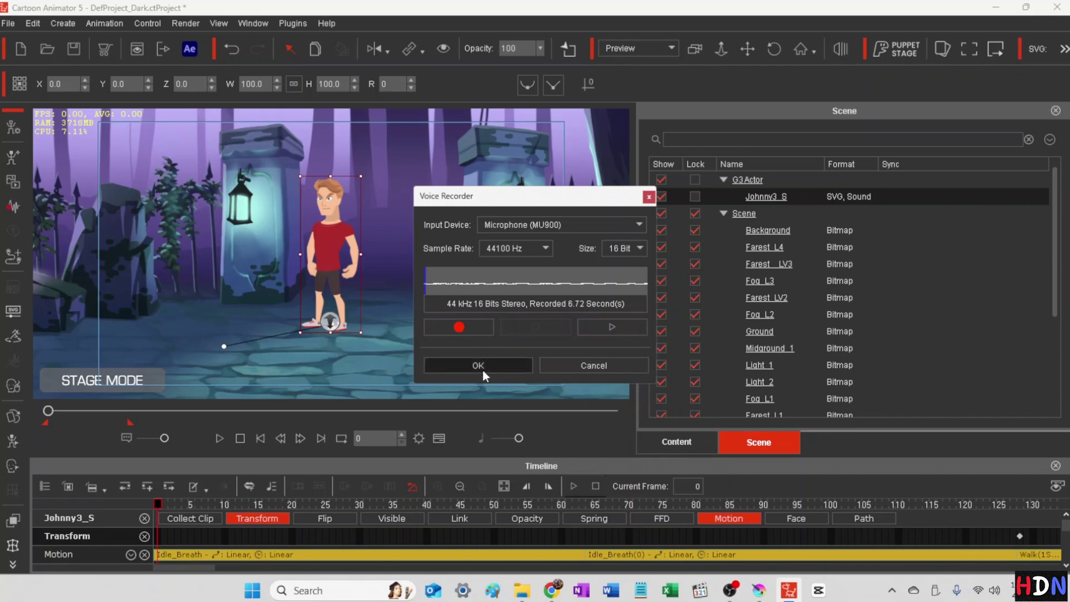
key(space)
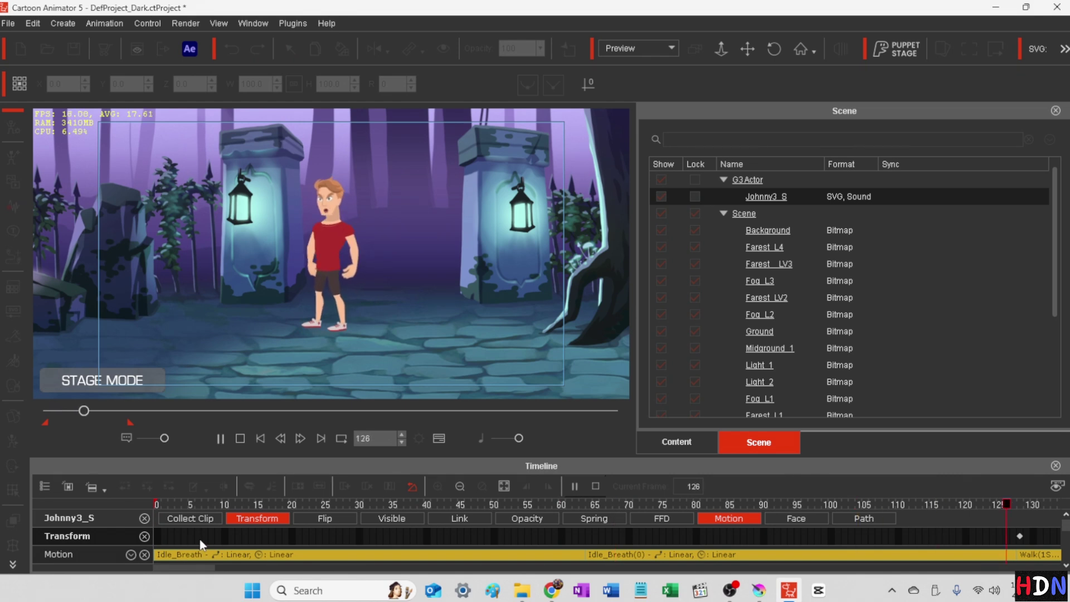
key(space)
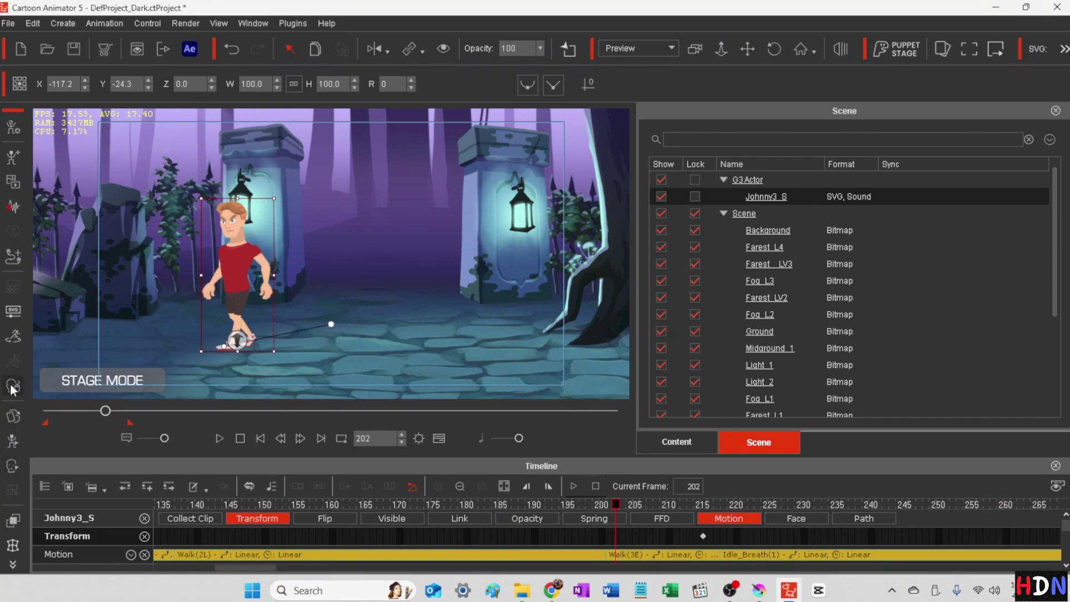
- From frame 0, record a blended Face Puppet performance using a new profile and the second full-face expression
click(260, 438)
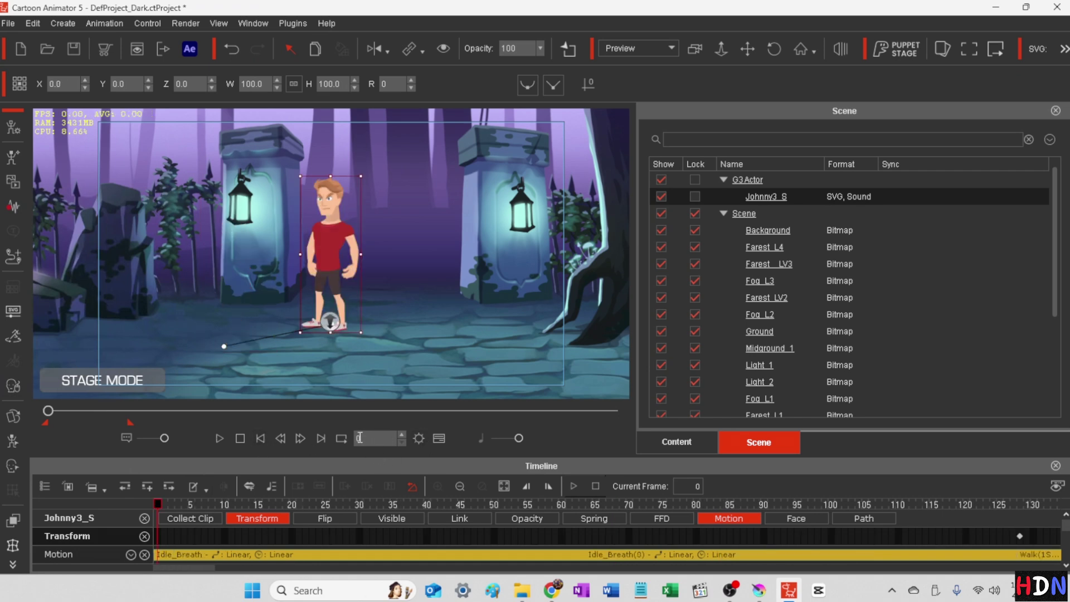
click(12, 384)
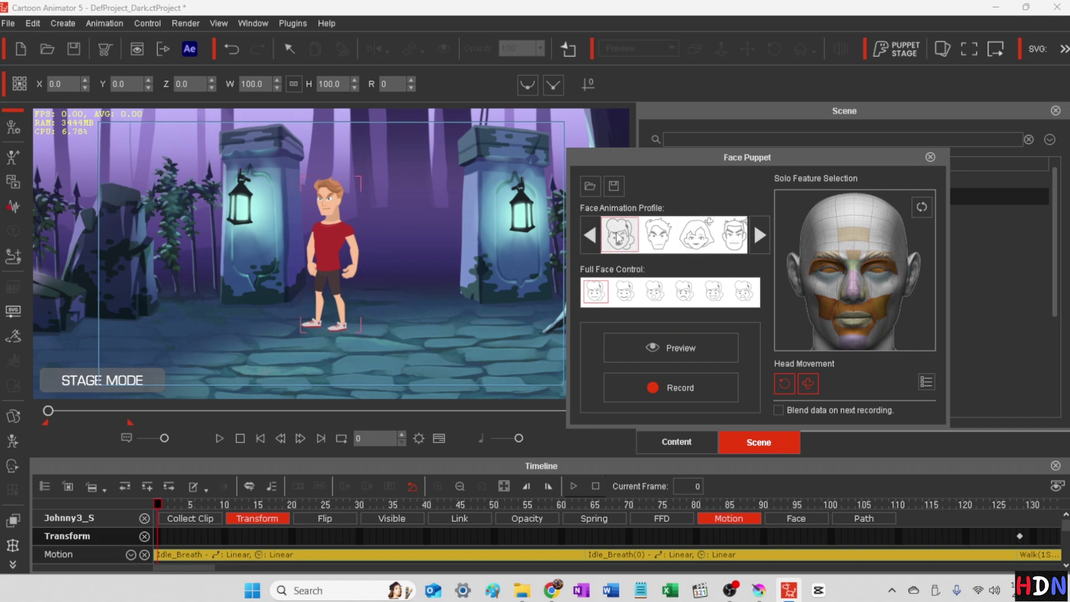
click(736, 237)
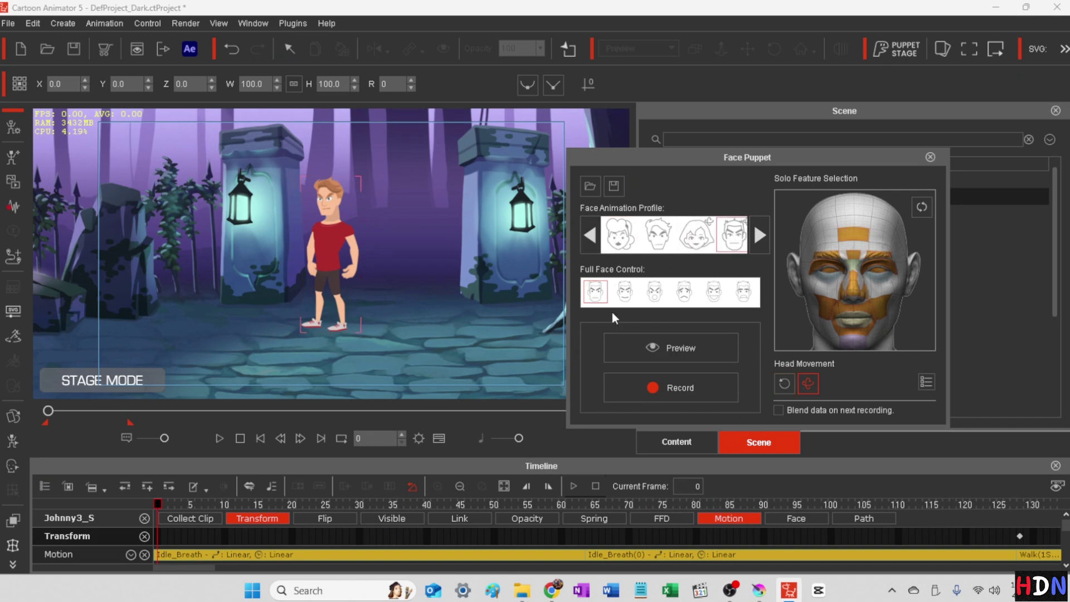
click(626, 297)
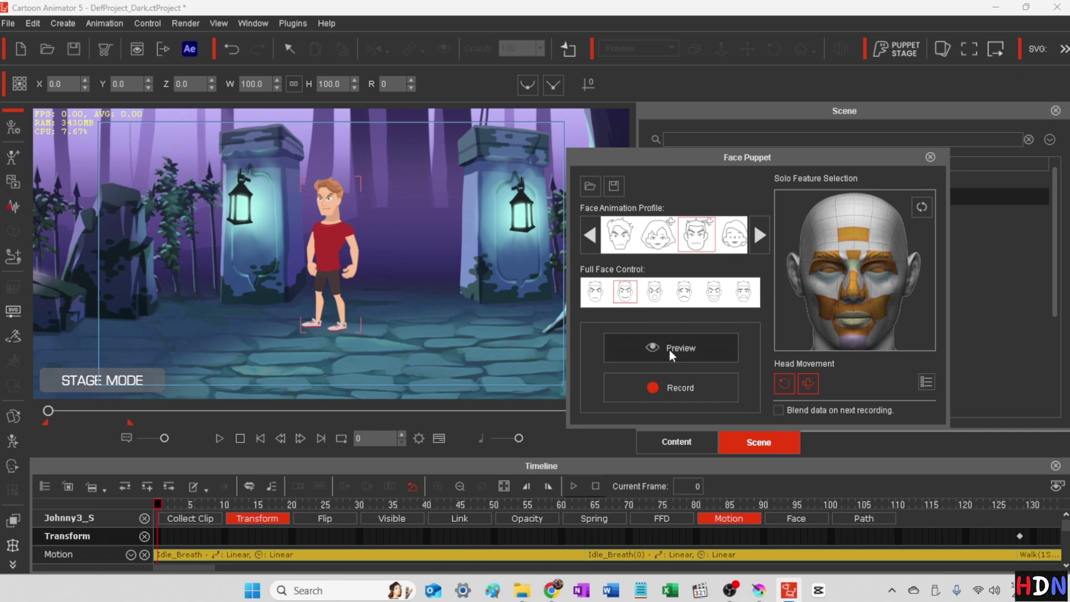
click(682, 391)
key(space)
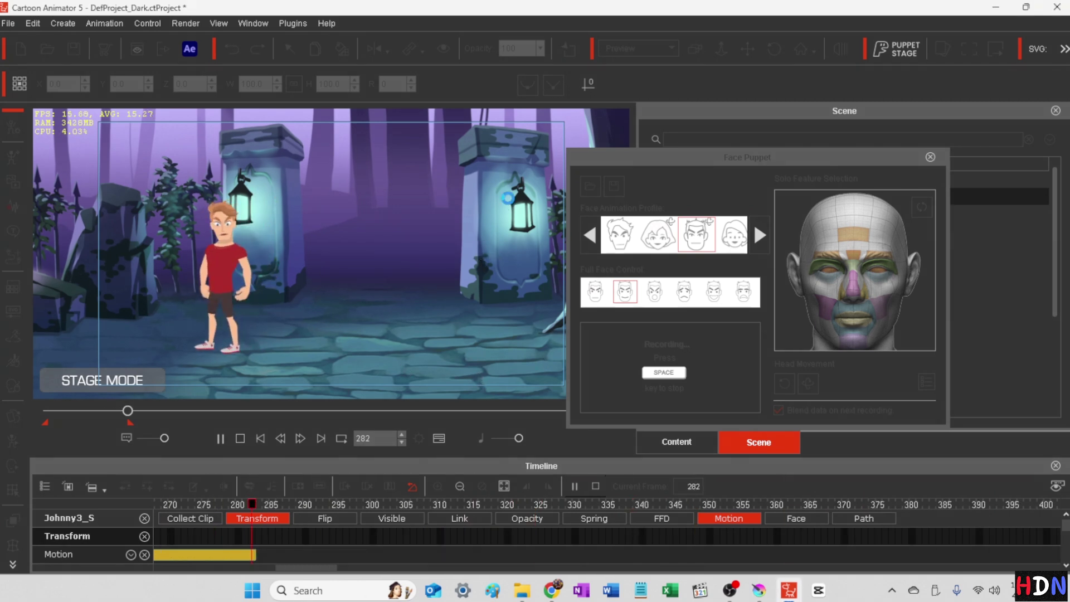
key(space)
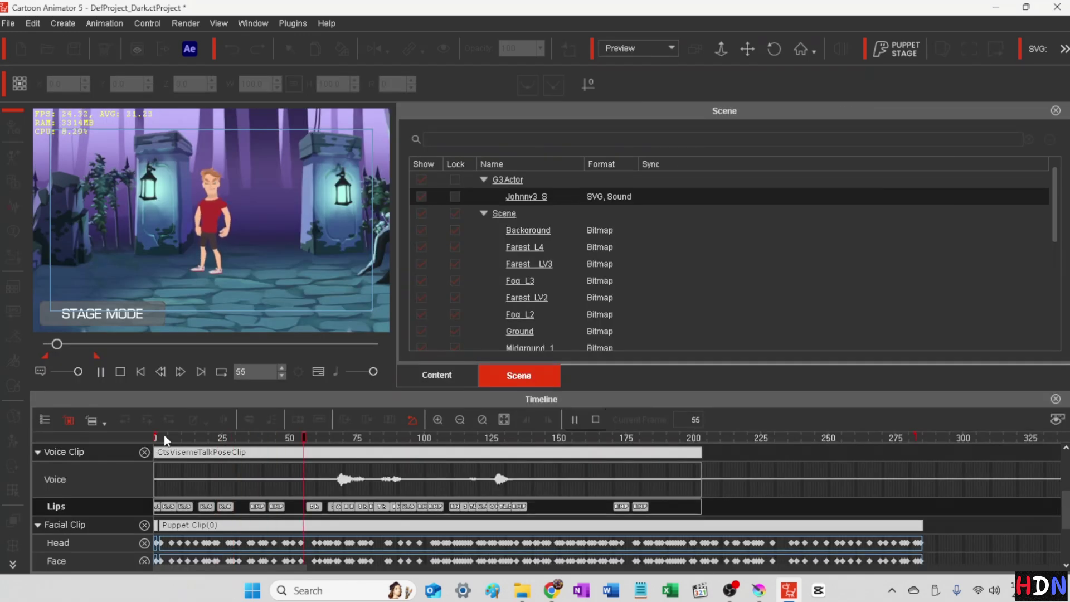
- Play back the animation, then break the voice clip at frame 58
click(161, 436)
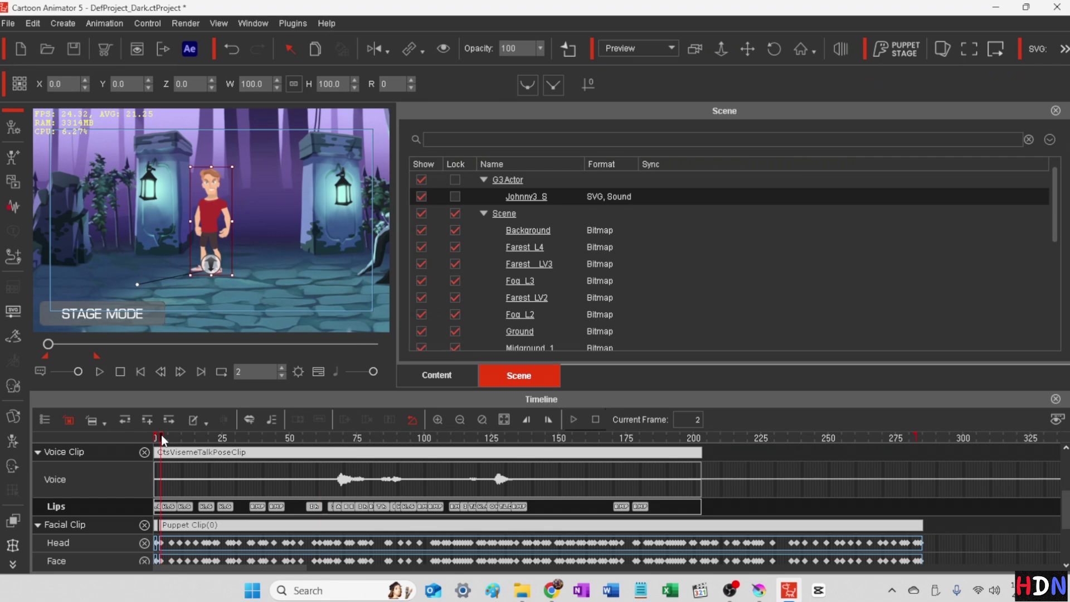
key(space)
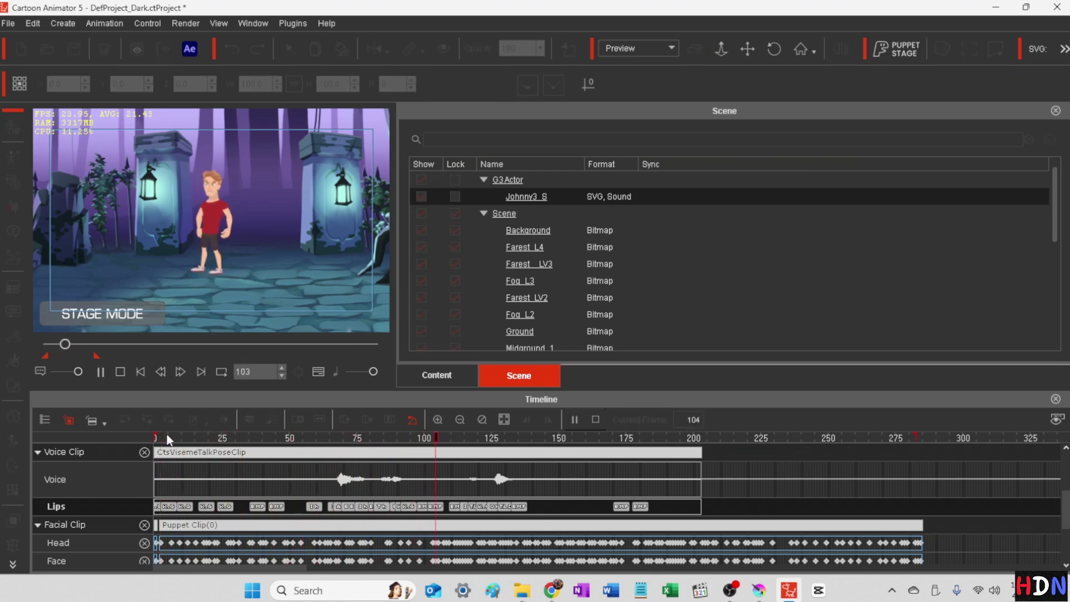
click(314, 456)
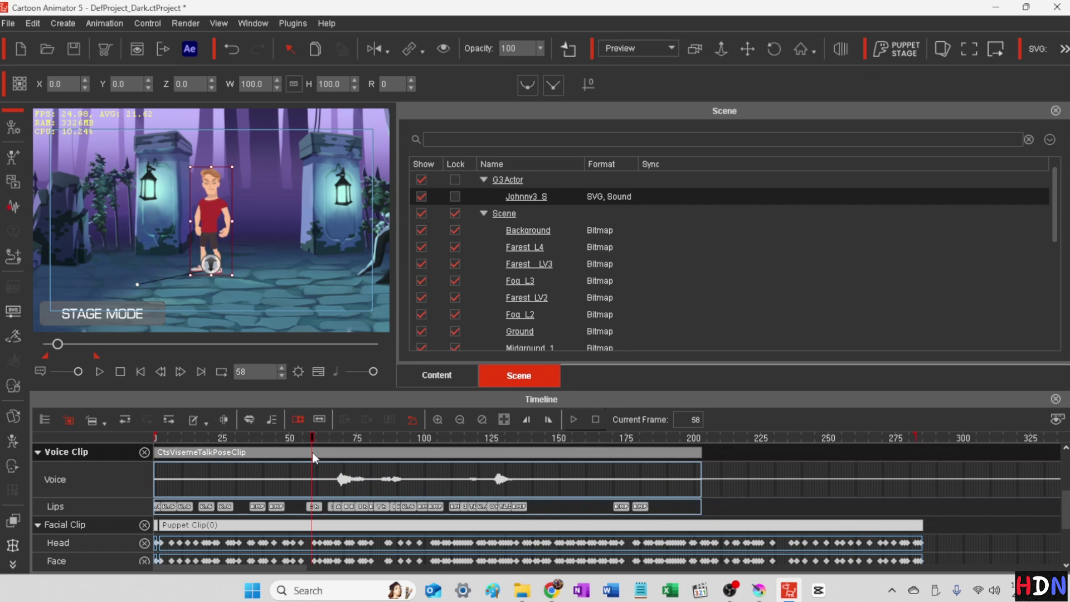
right_click(312, 452)
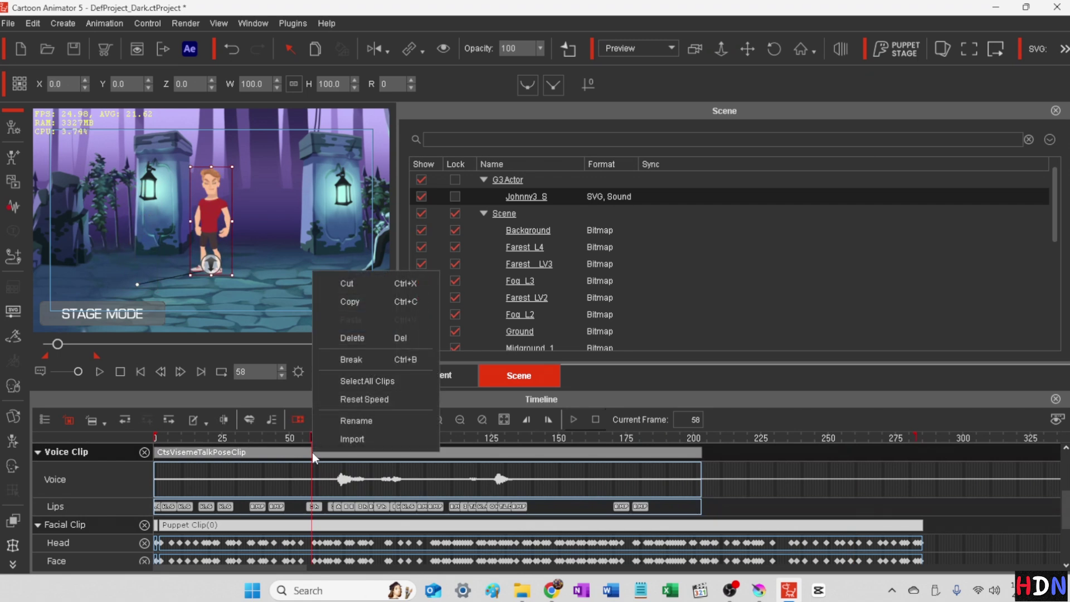
click(356, 361)
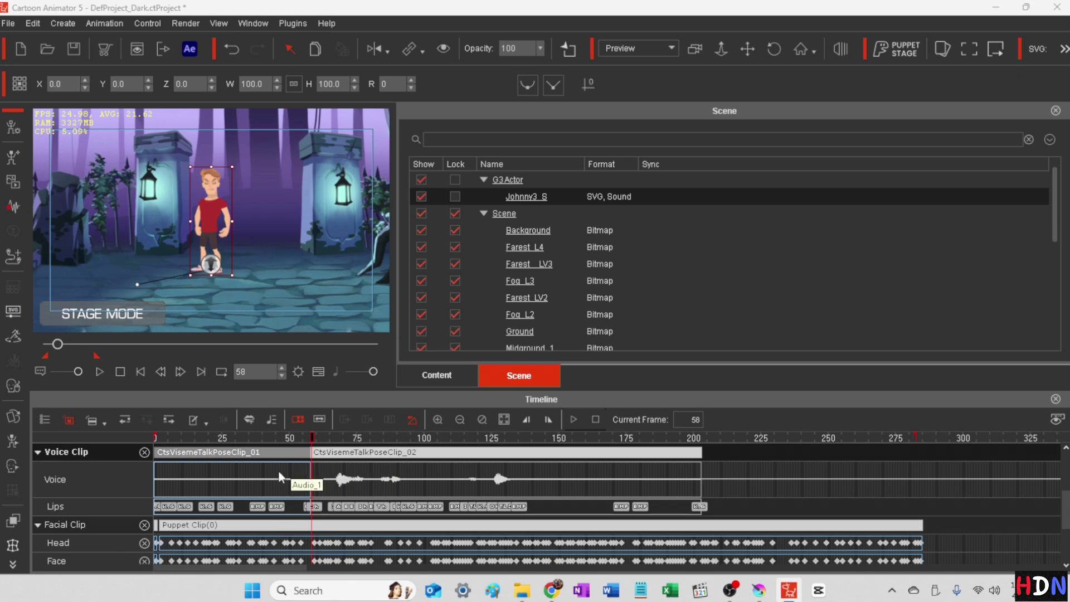
- Delete the first voice clip part, keeping CtsVisemeTalkPoseClip_02, and replay
click(242, 452)
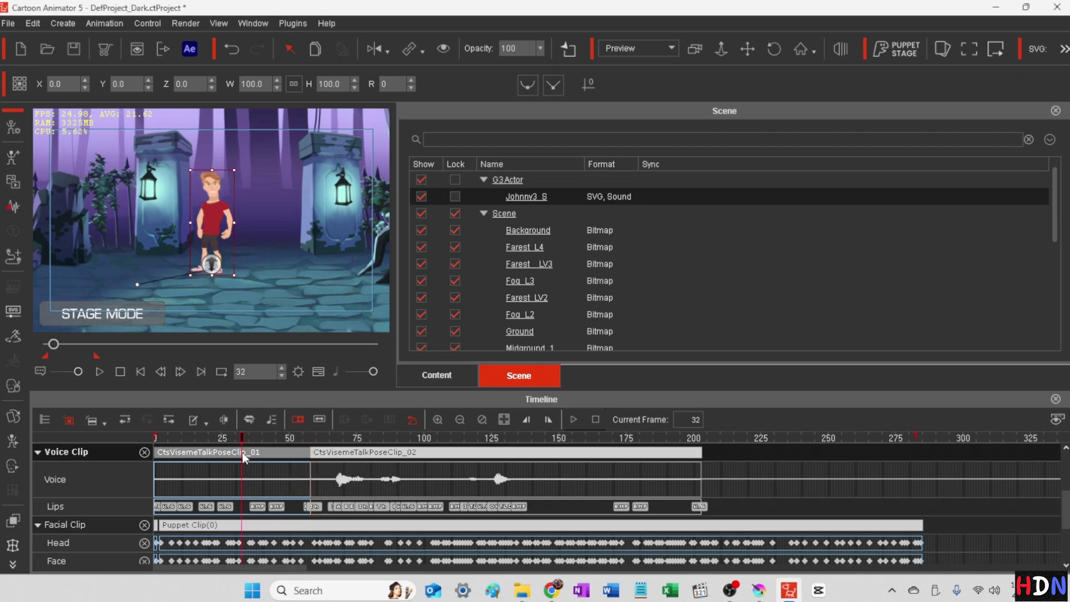
key(Delete)
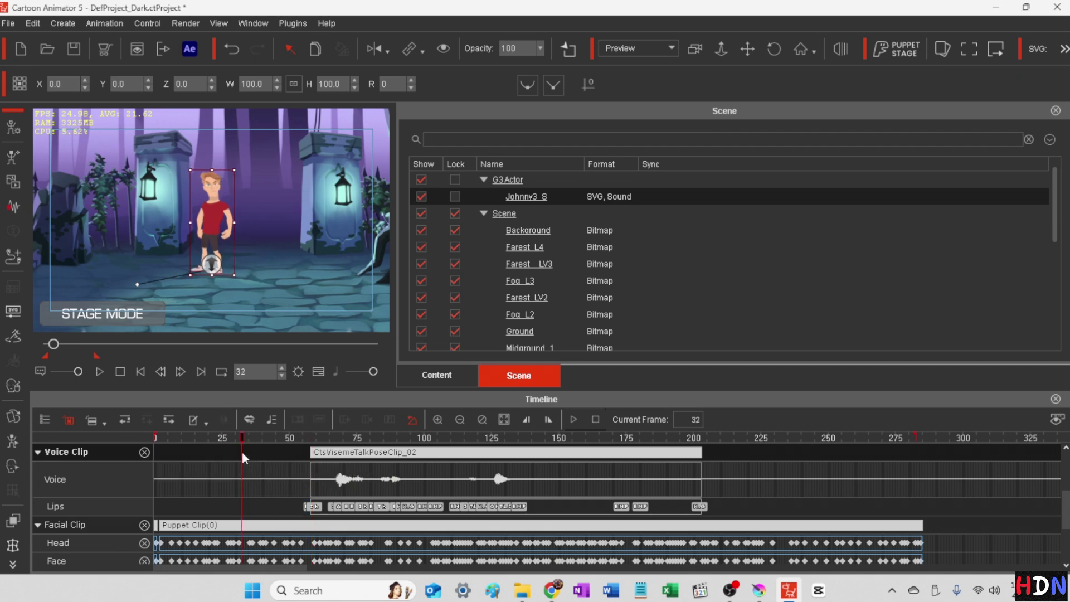
click(162, 437)
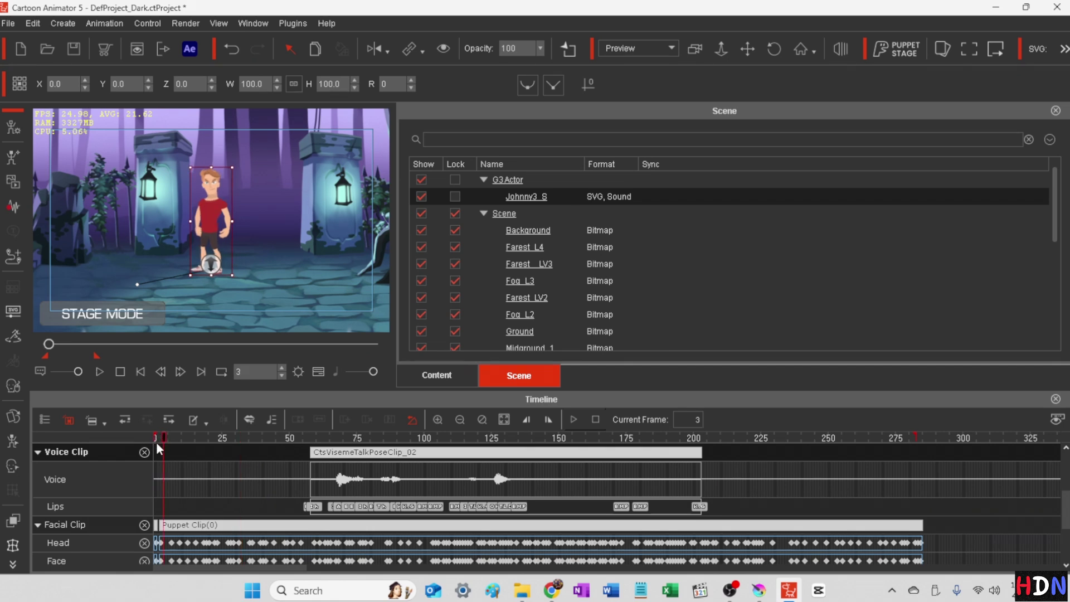
key(space)
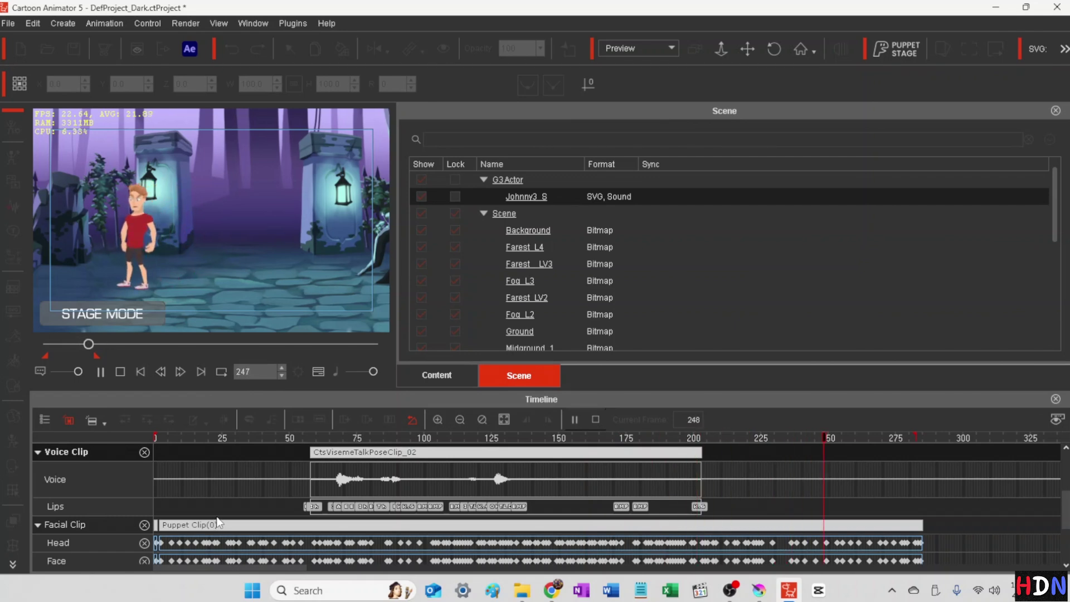
- Stop playback and save the project as johnny1.ctProject
key(space)
click(8, 23)
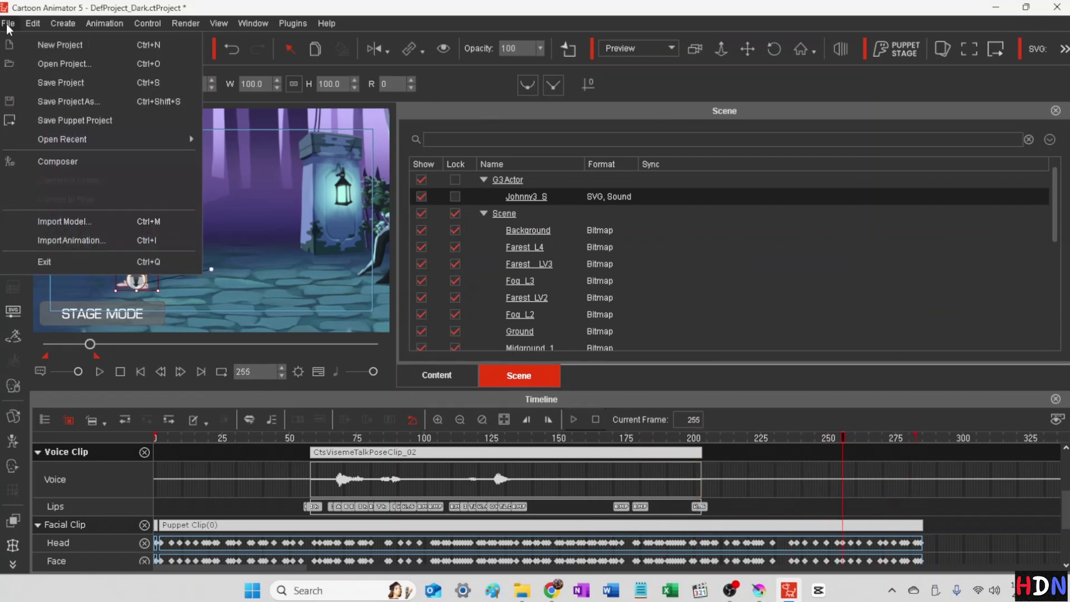
click(50, 82)
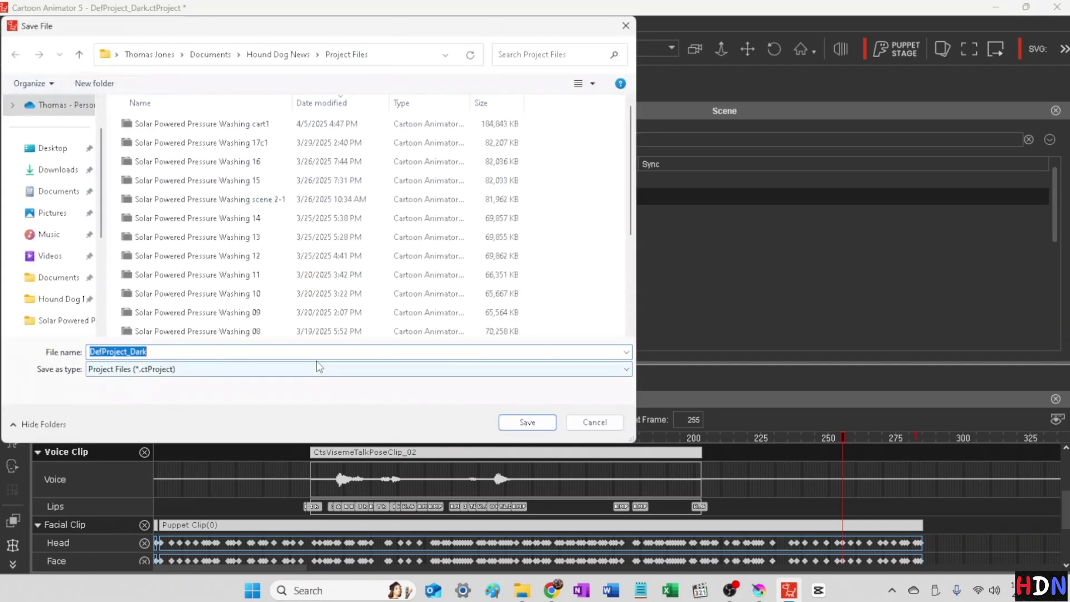
text(johnny1)
click(528, 422)
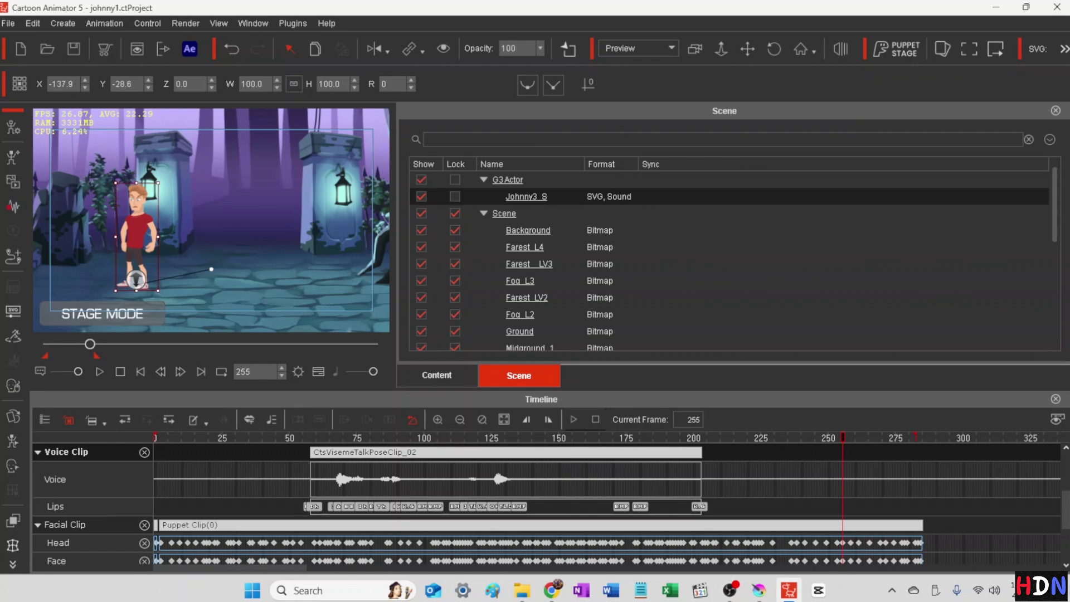
- Set up an HD 1080p MP4 render of frames 0–282 and name the file 'johhny1'
click(185, 22)
click(170, 25)
click(184, 23)
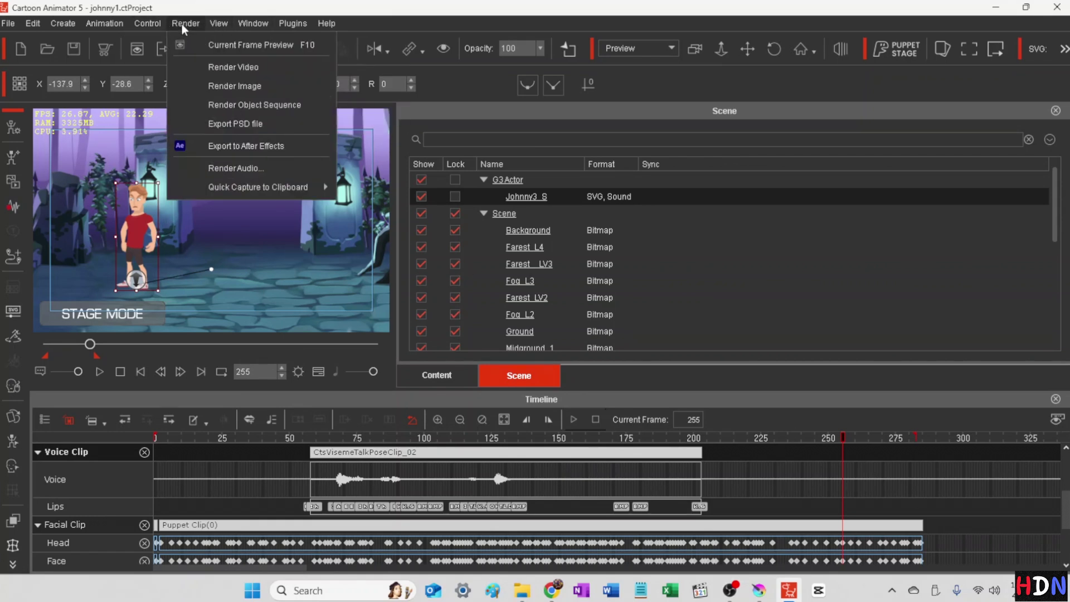
click(215, 68)
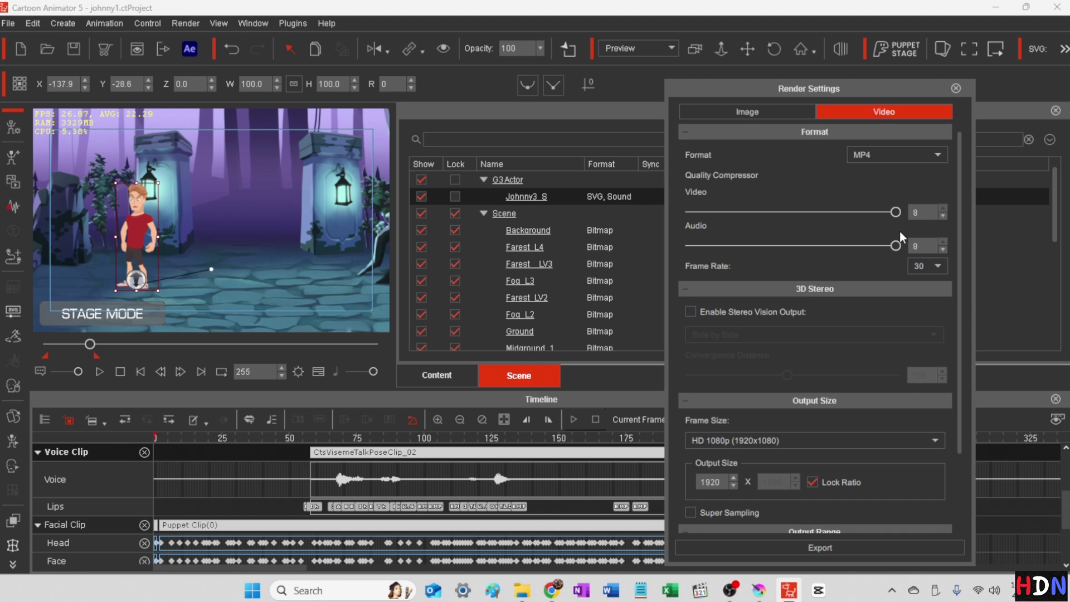
scroll(779, 335, down, 2)
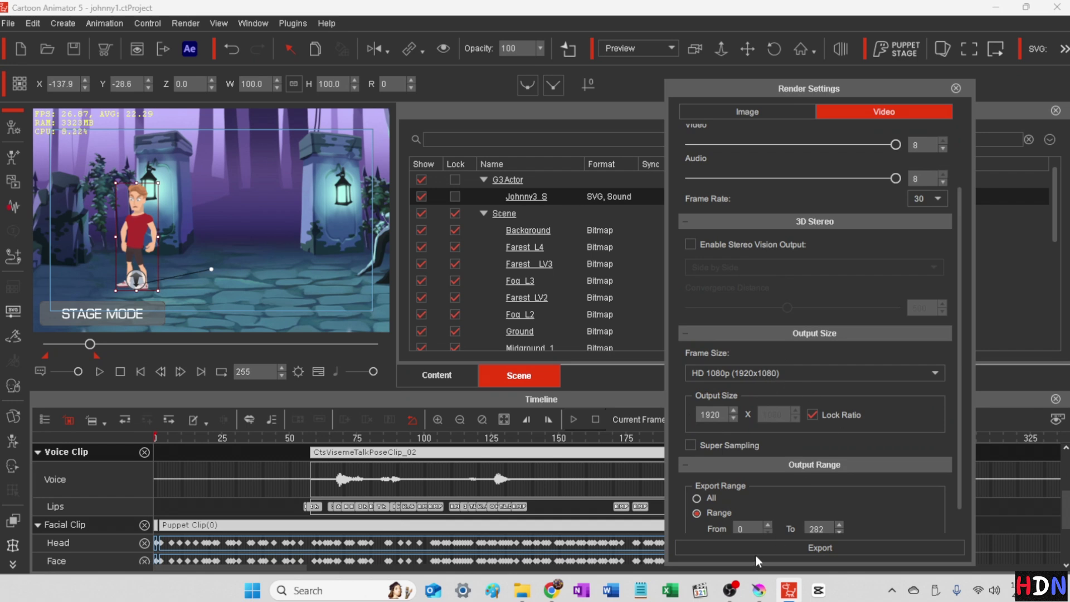
scroll(771, 516, down, 1)
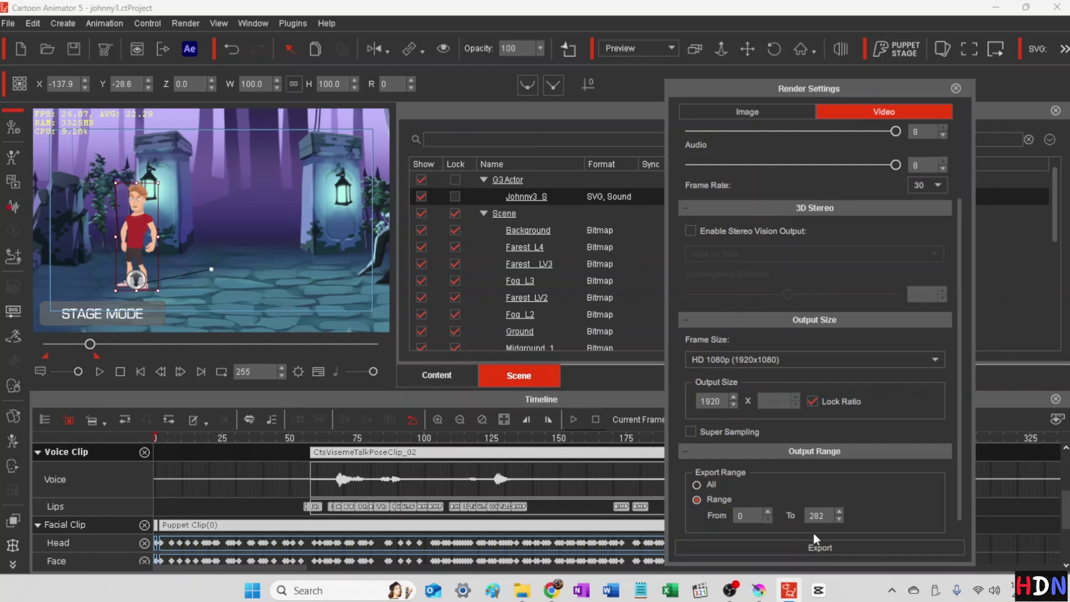
click(825, 549)
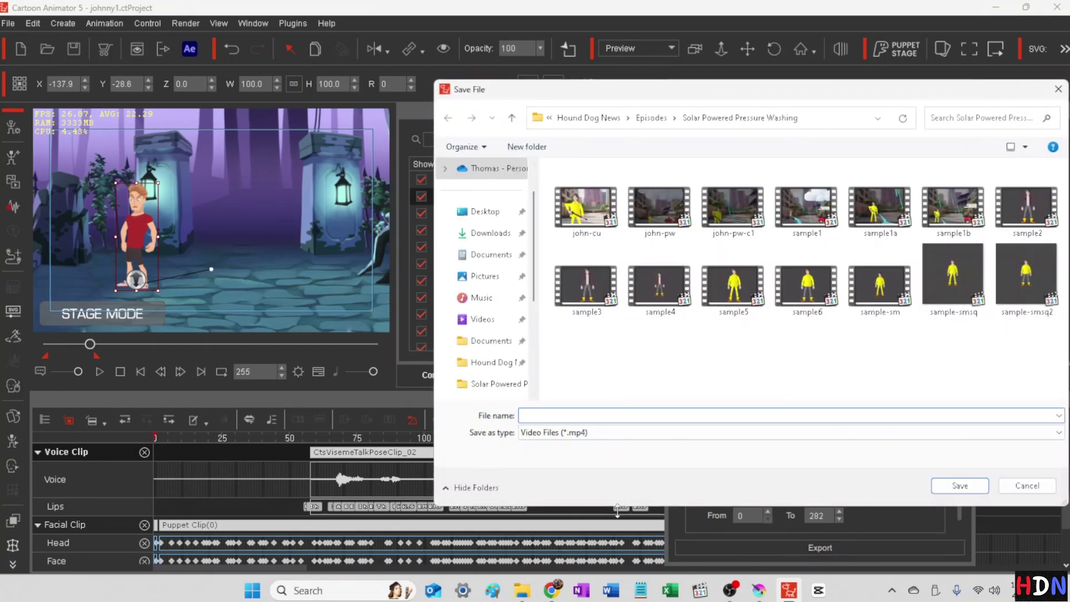
text(johhny1)
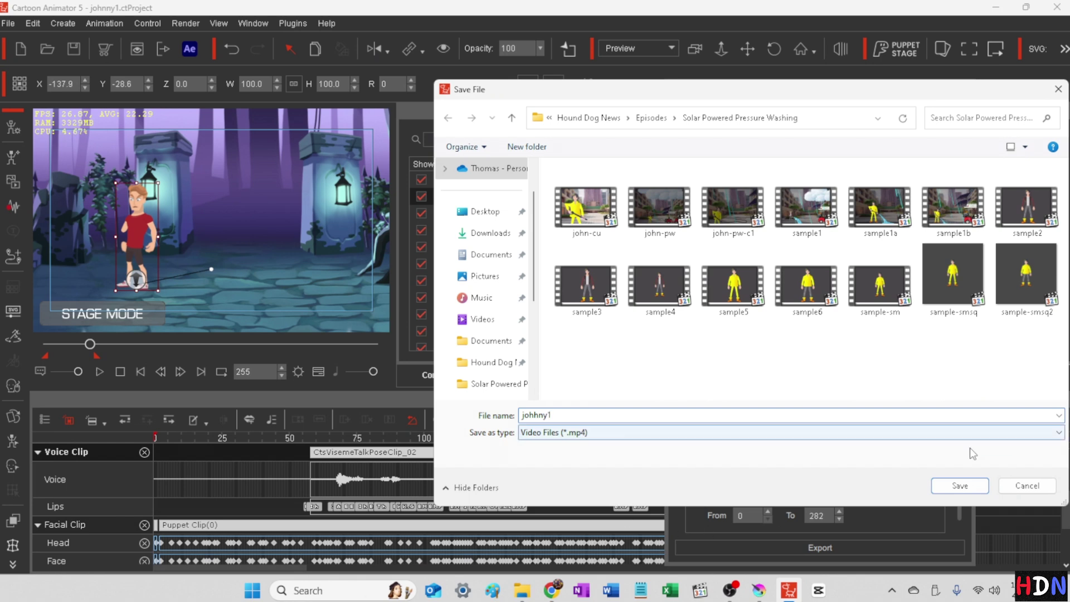
- Confirm the 'johhny1' file name to start the MP4 render
key(Return)
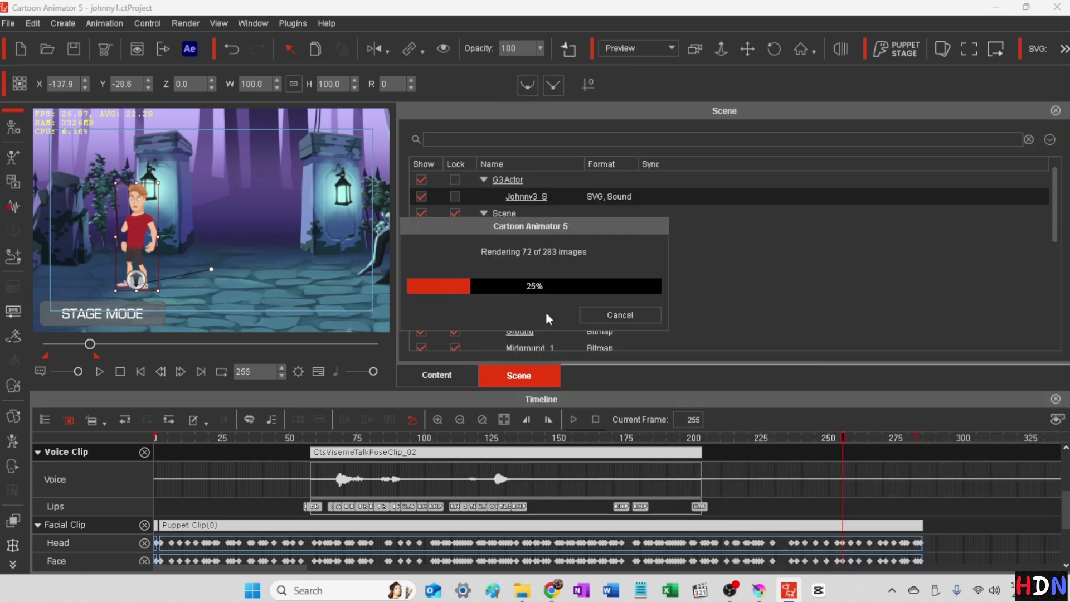